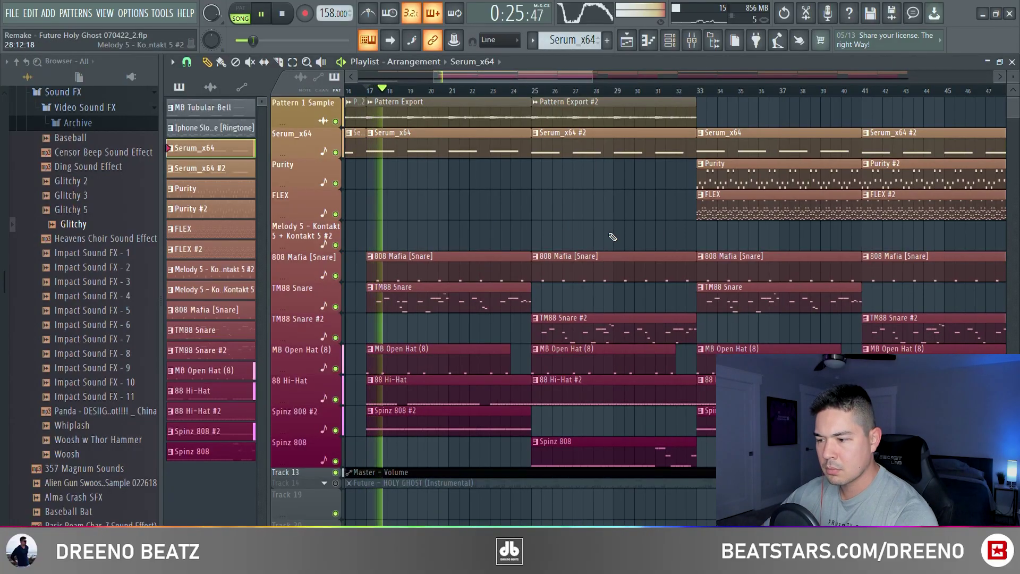
- Mark out sections of the arrangement on the timeline, including bars 49 to 65, and clear the selection
scroll(606, 234, down, 1)
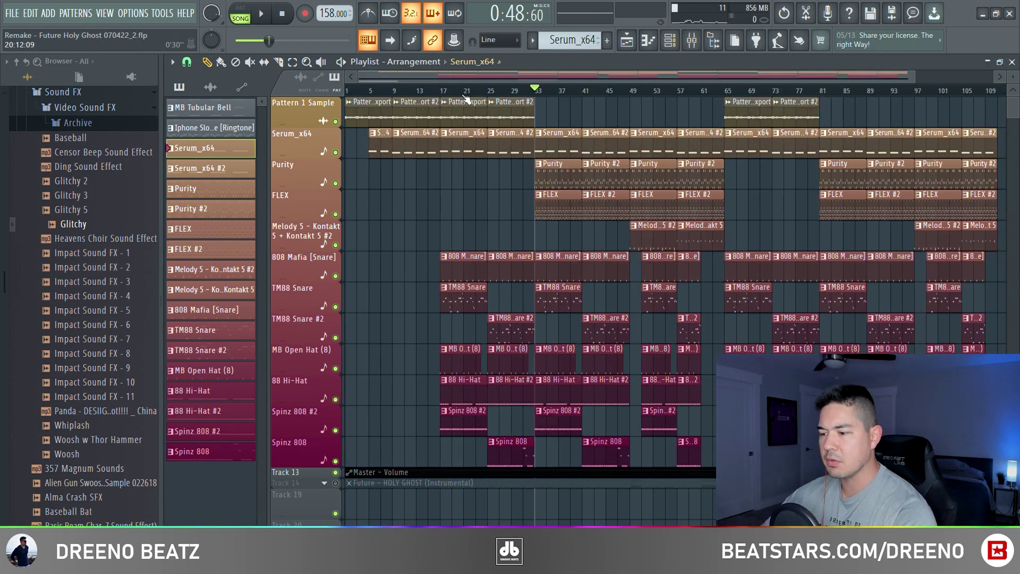
drag(442, 94, 713, 97)
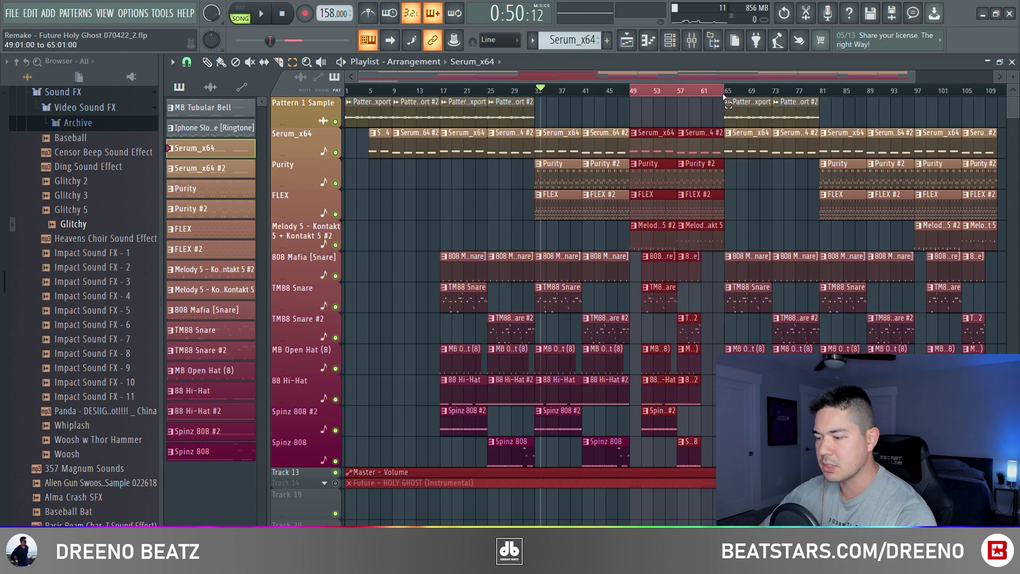
drag(303, 261, 304, 446)
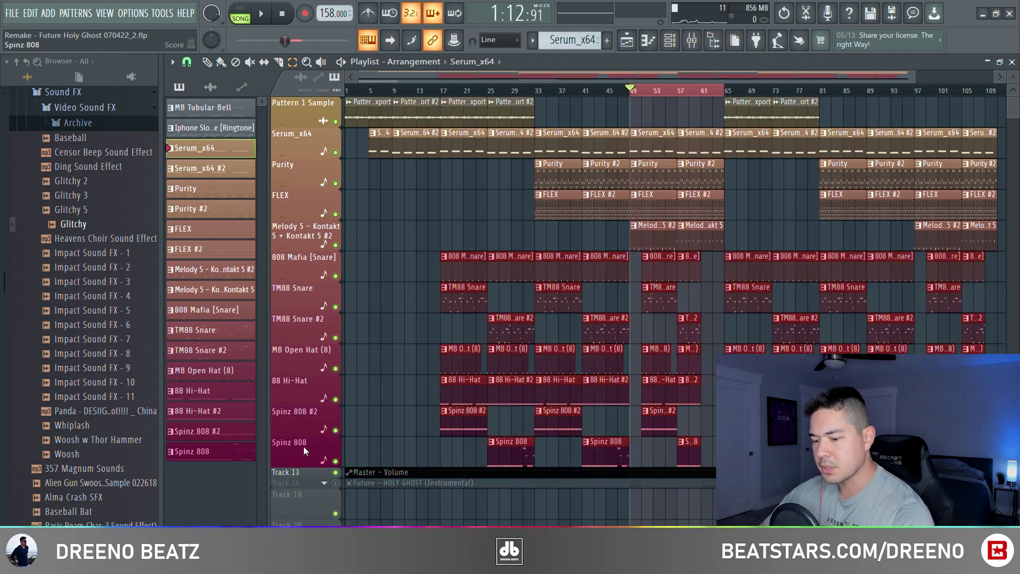
key(ctrl+d)
- Play the arrangement from bar 1 to review the intro
scroll(350, 212, up, 4)
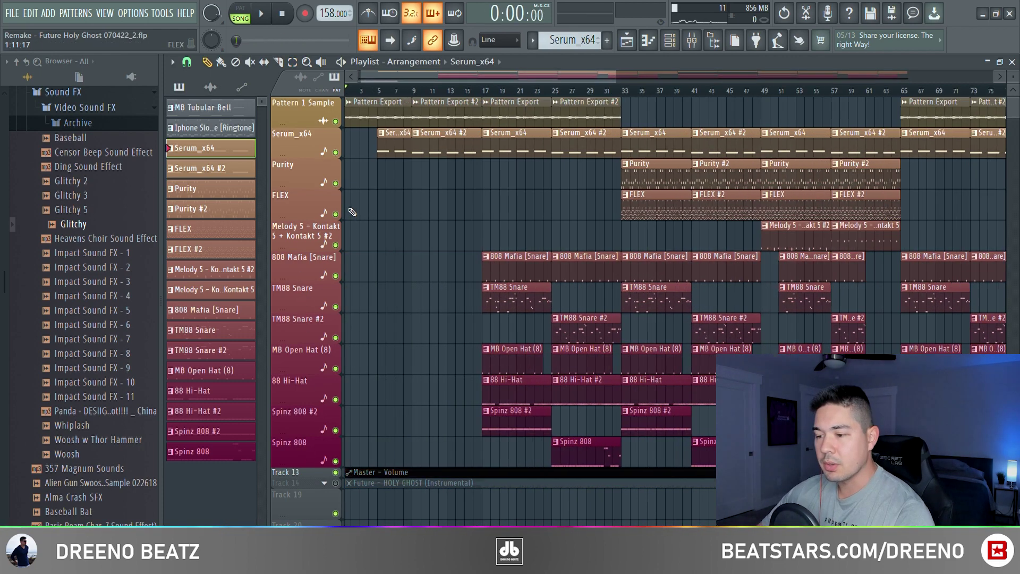
scroll(362, 241, up, 4)
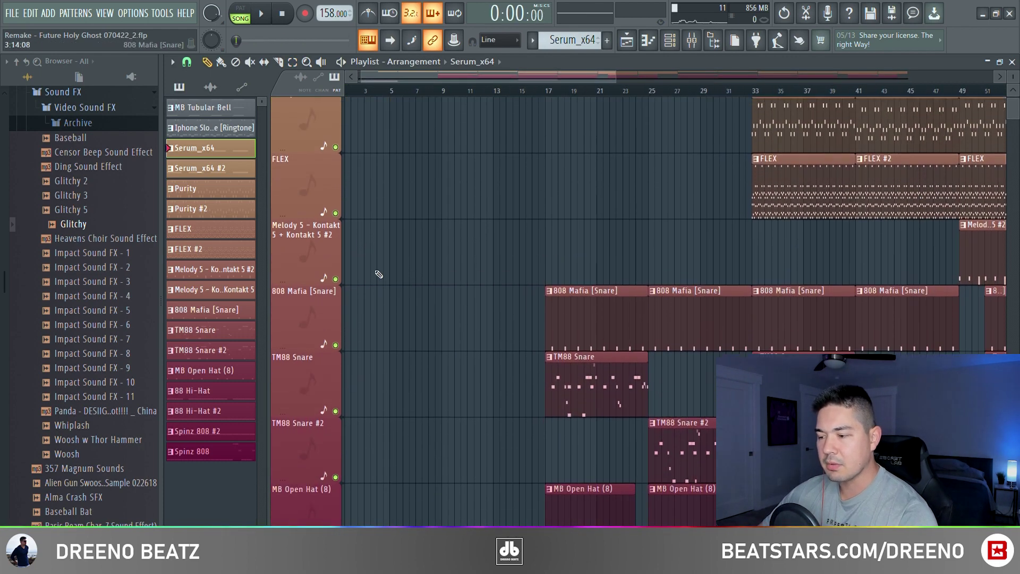
scroll(383, 272, up, 3)
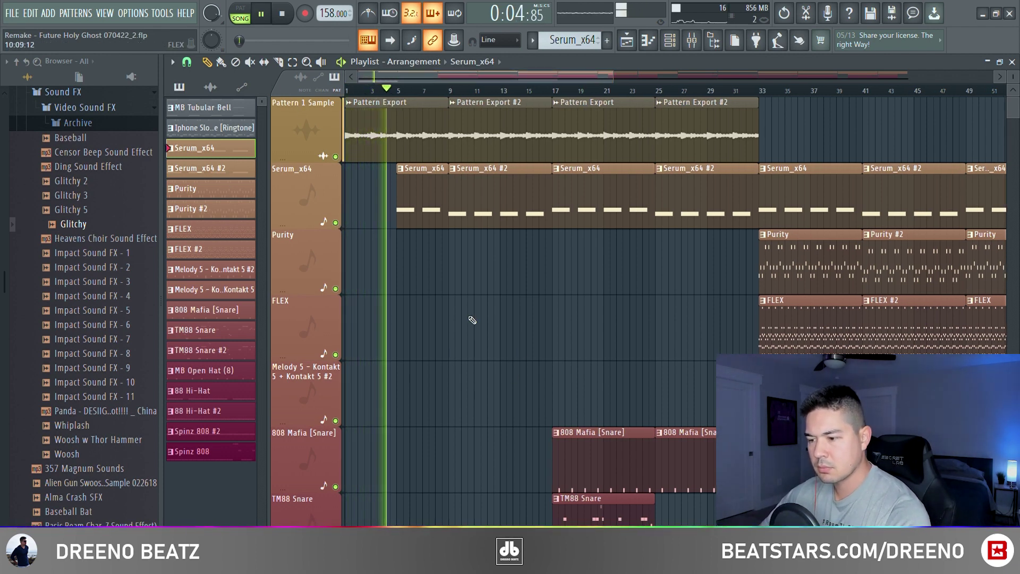
key(space)
- Expand the tracks grouped under Track 14 and examine the muted sample layers on tracks 15 to 18
scroll(446, 345, down, 6)
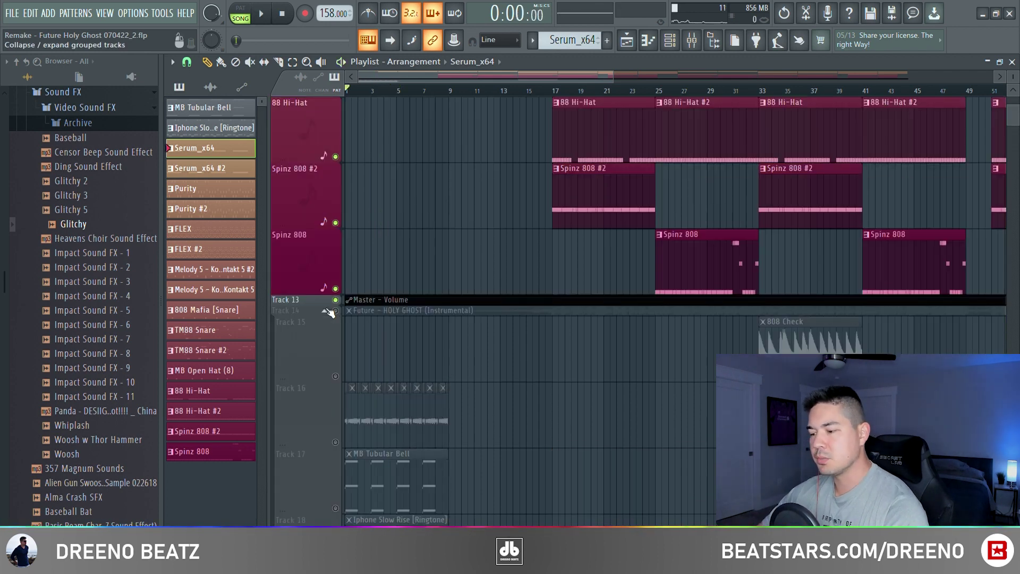
scroll(447, 249, down, 2)
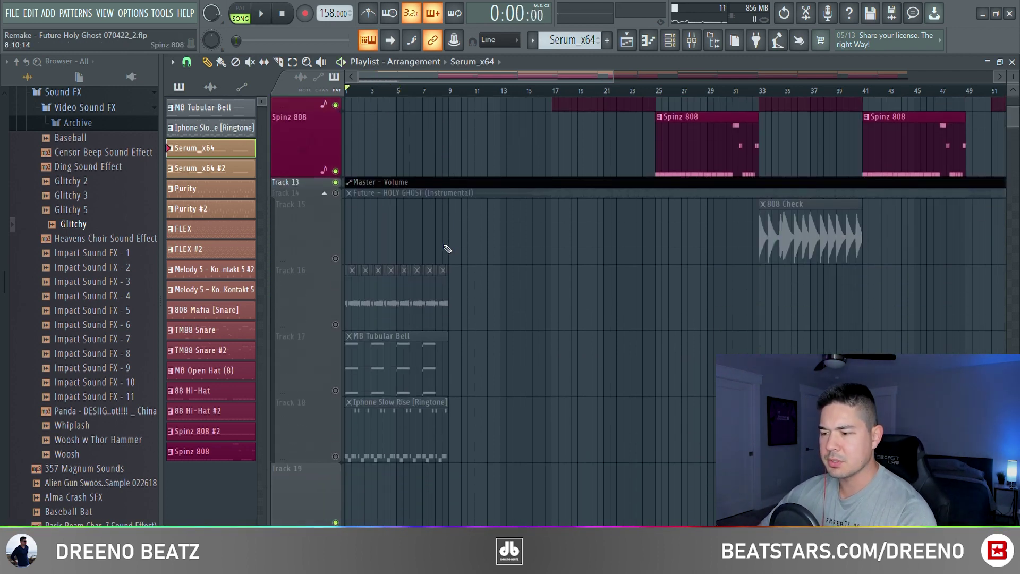
scroll(478, 233, down, 1)
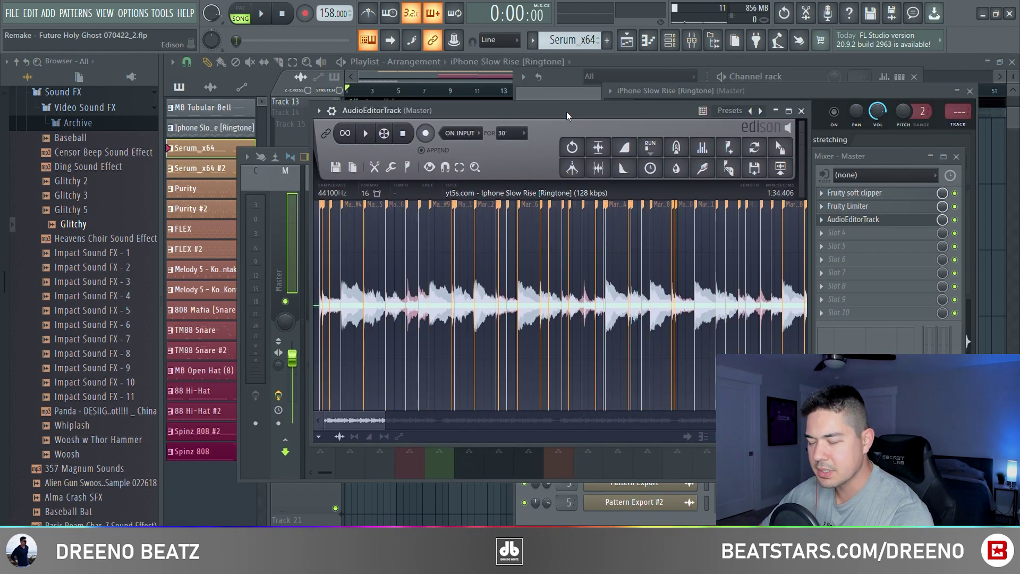
- Audition the Iphone Slow Rise ringtone in Edison and review its recreated melody in the piano roll
key(space)
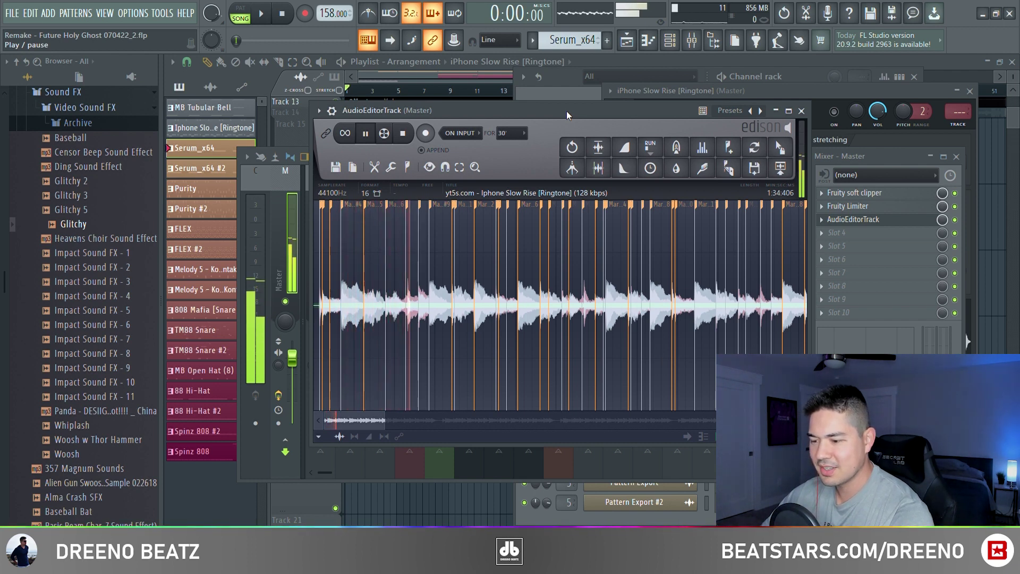
key(space)
scroll(419, 330, up, 3)
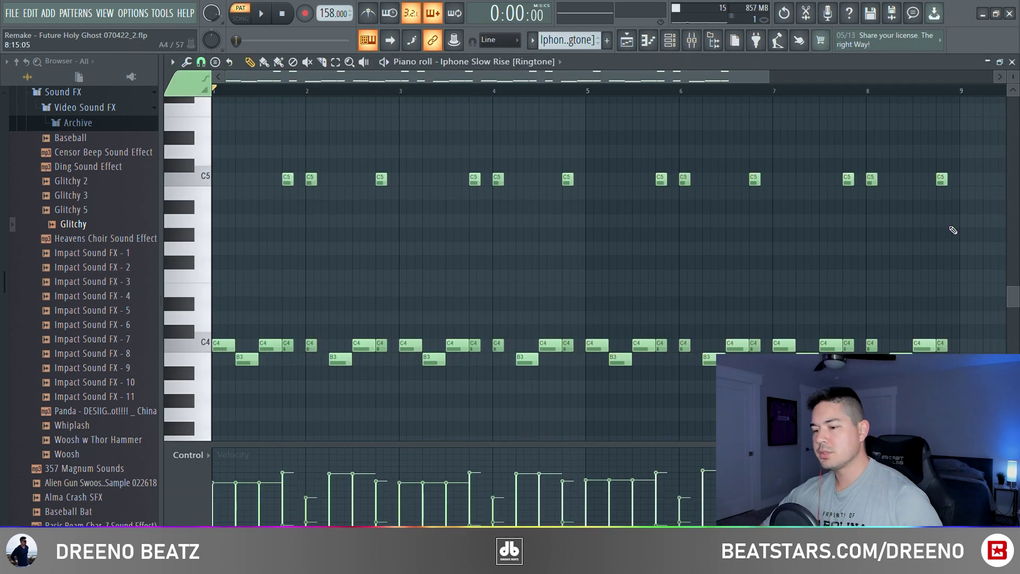
key(space)
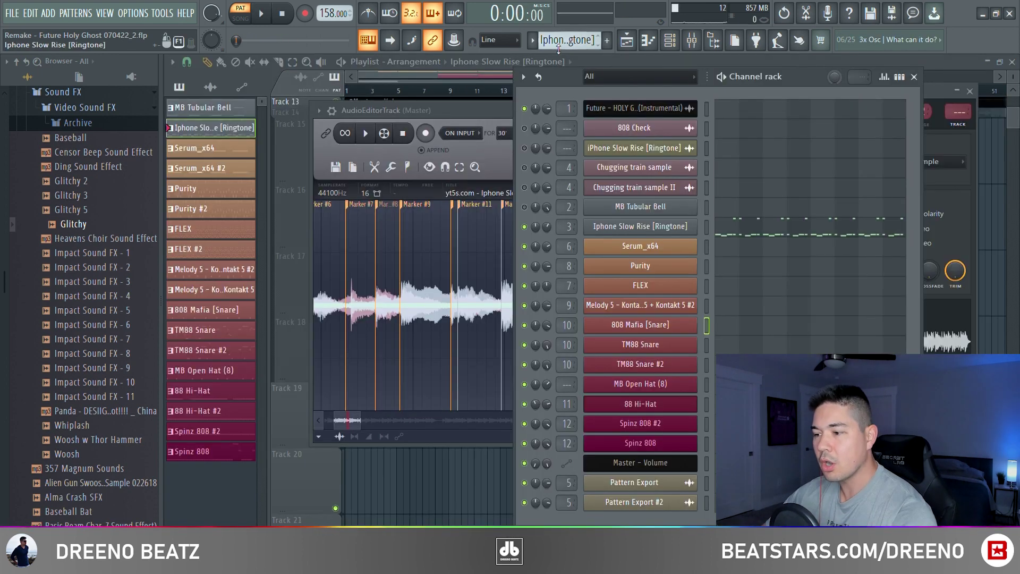
- Inspect the MB Tubular Bell sampler and its HalfTime and sixth-slot Fruity parametric EQ 2 effects, and audition the bell pattern
click(639, 209)
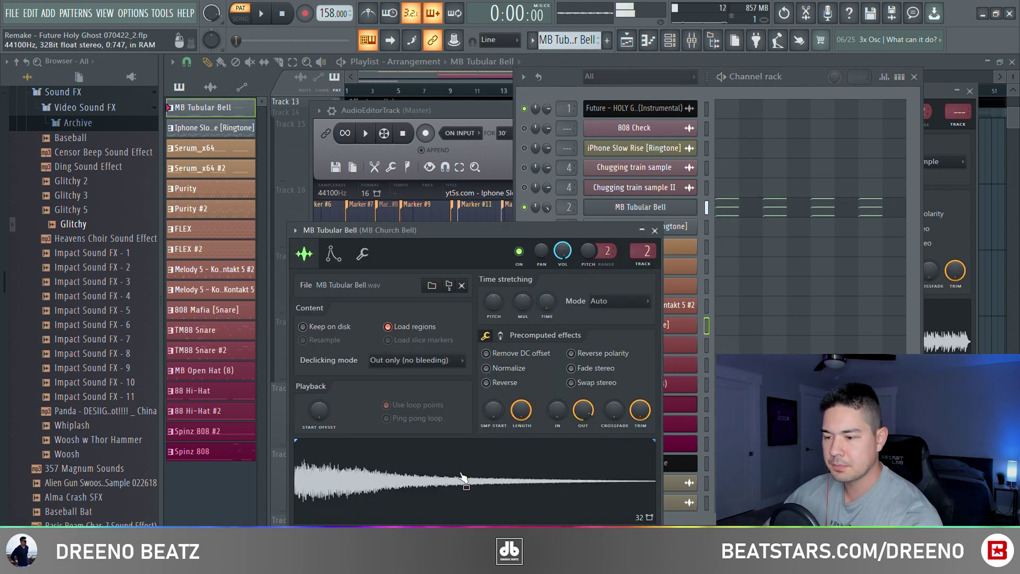
click(853, 193)
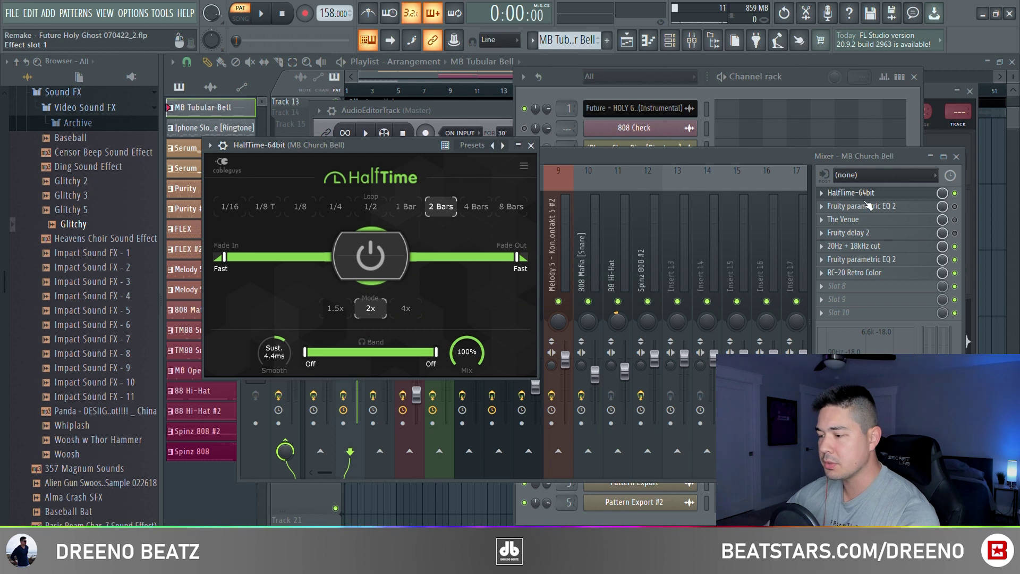
click(892, 260)
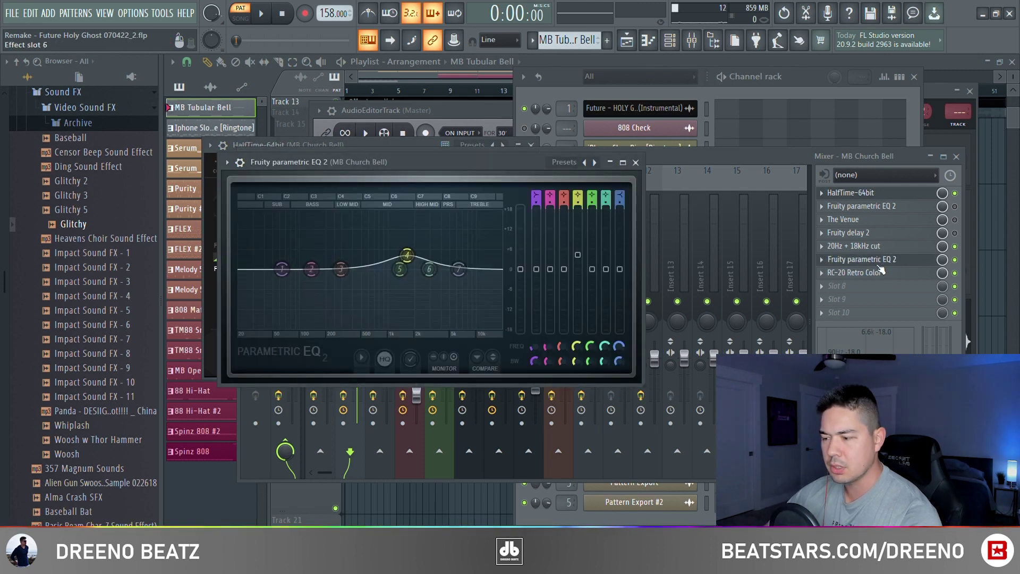
key(space)
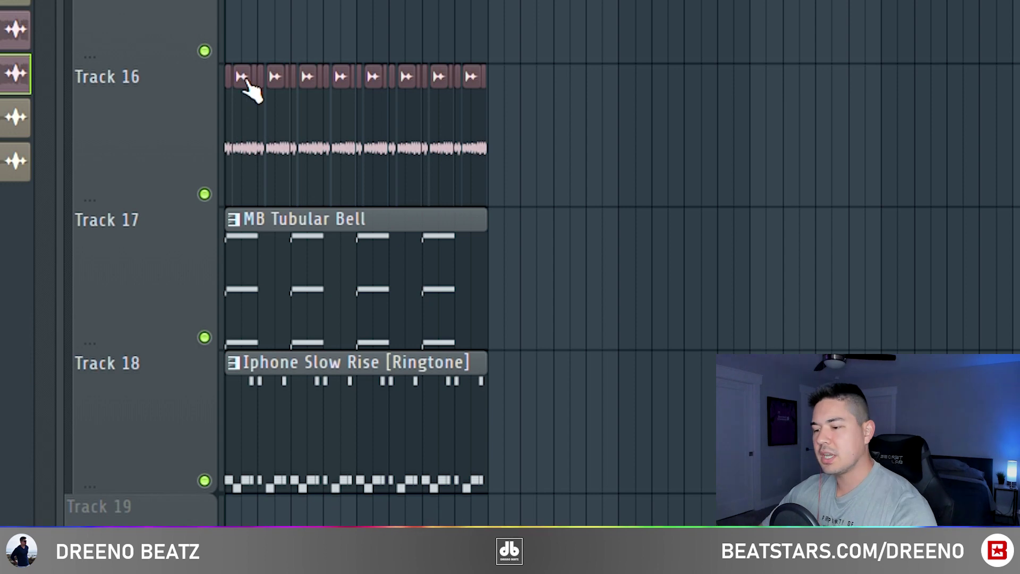
- Examine the chopped Chugging train sample II clips on Track 16 alongside the bell and ringtone patterns
scroll(292, 171, up, 6)
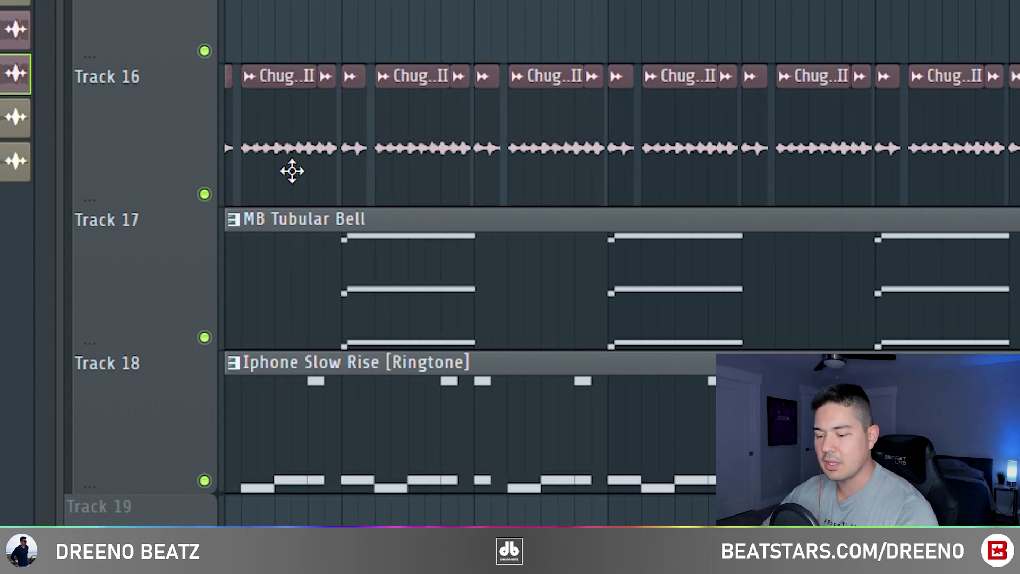
scroll(294, 170, up, 1)
scroll(301, 169, up, 2)
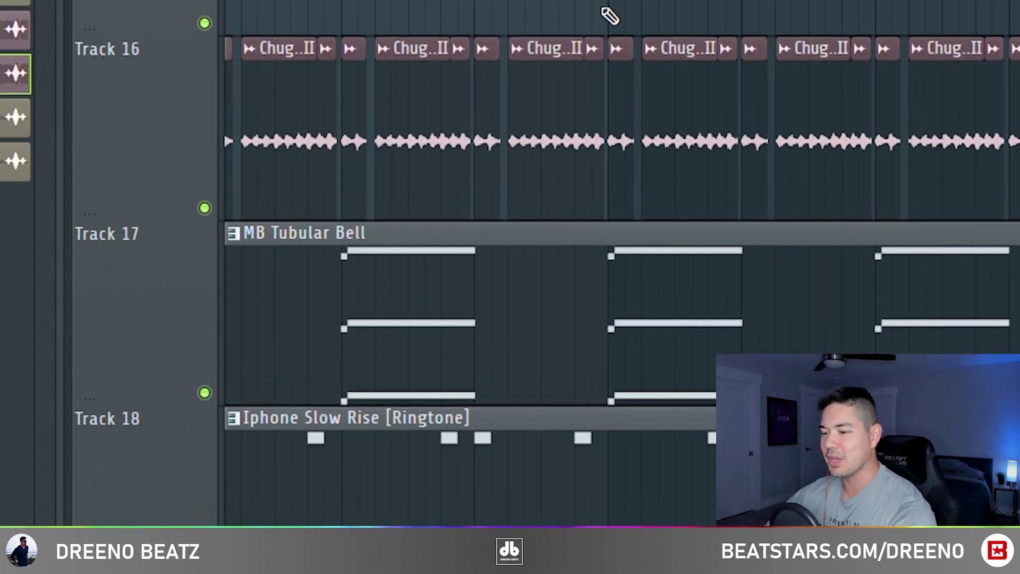
scroll(367, 36, up, 3)
scroll(319, 80, down, 1)
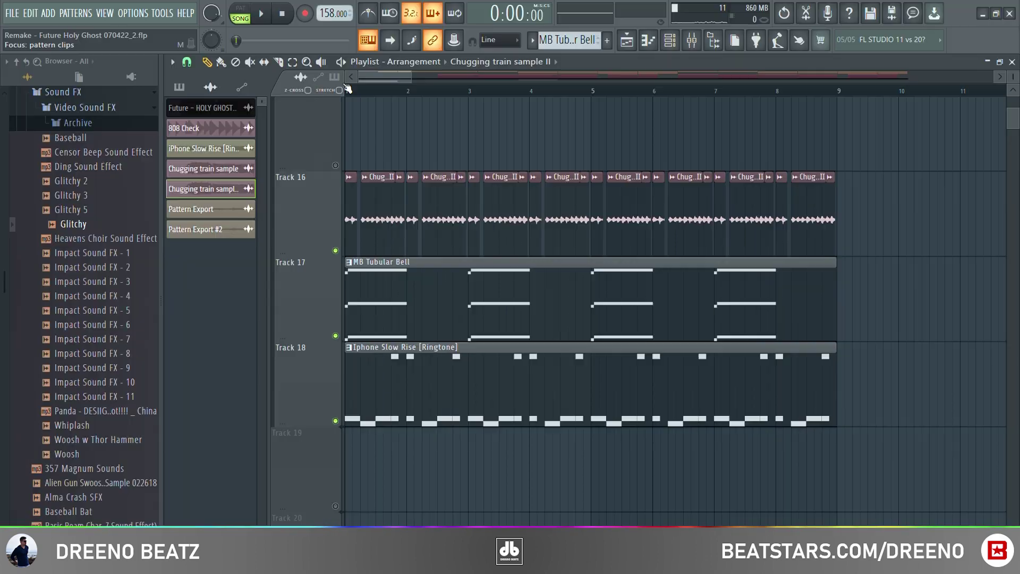
- Play the layered sample on tracks 16 to 18 and compare it with the soloed Future - HOLY GHOST (Instrumental) track
key(space)
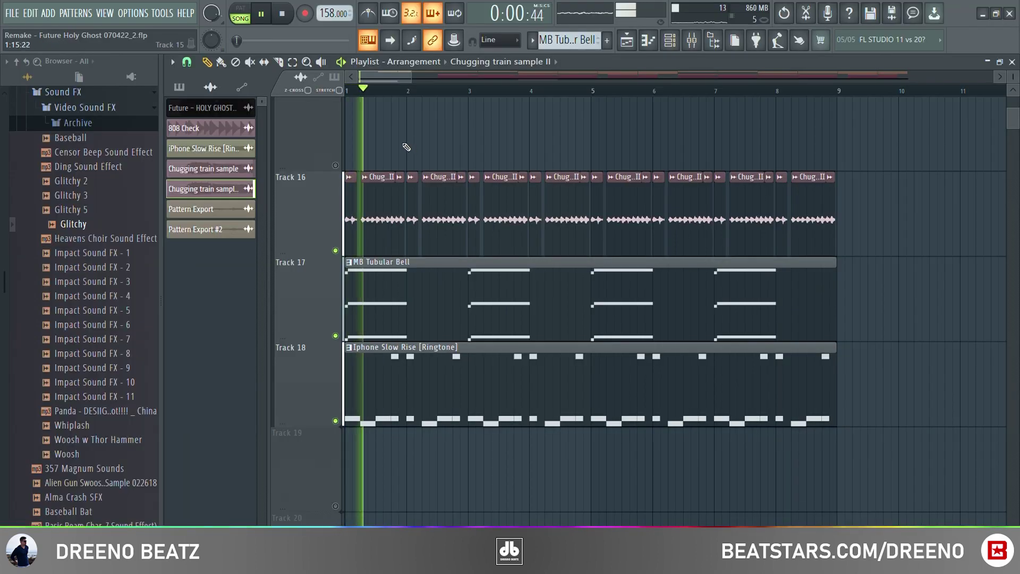
ctrl+right_click(540, 126)
scroll(540, 126, up, 3)
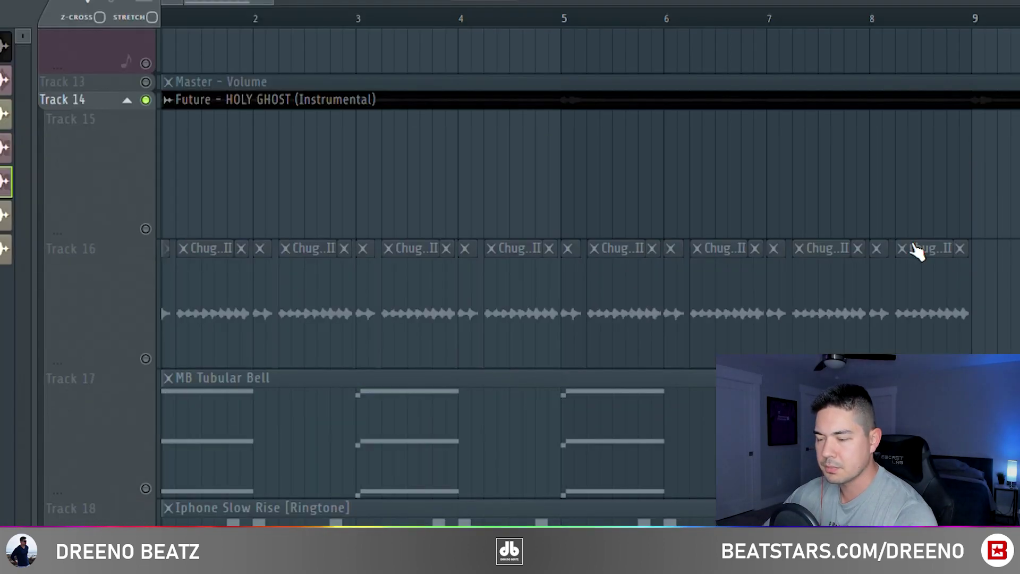
key(space)
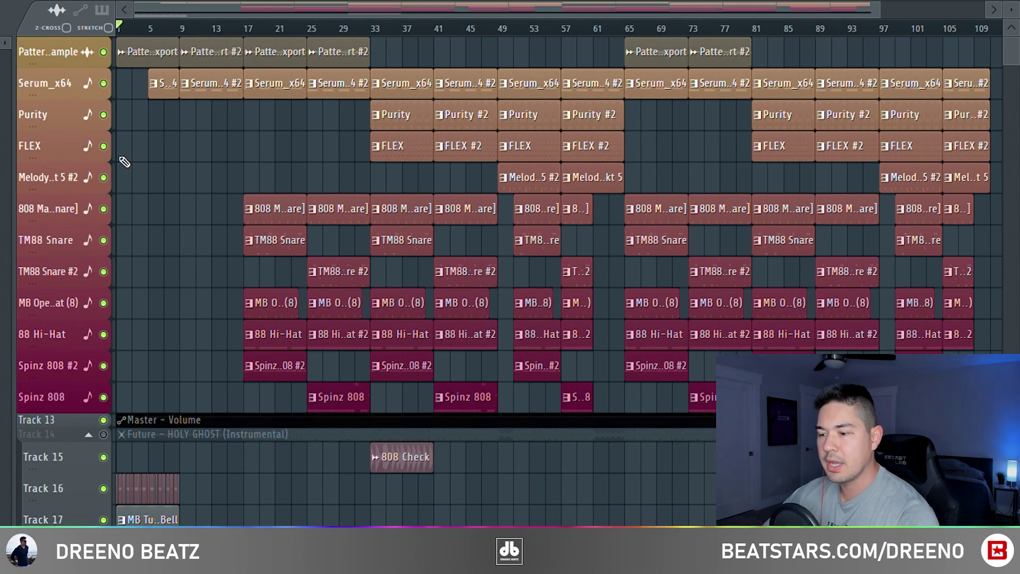
- Mark the Serum_x64 entrance from bar 5 on the timeline and open the Serum_x64 instrument
scroll(133, 168, up, 4)
scroll(154, 186, up, 5)
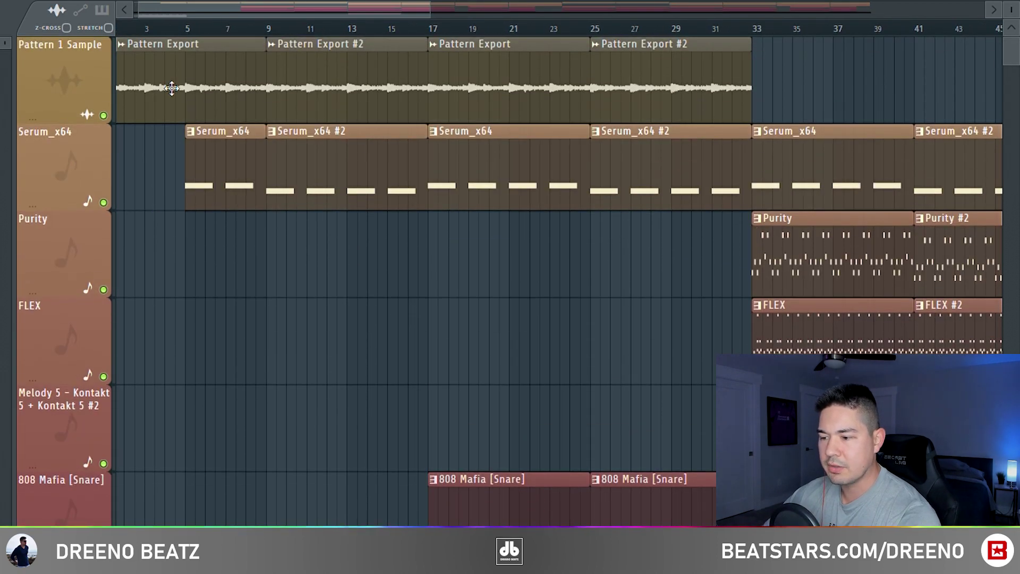
scroll(172, 88, down, 5)
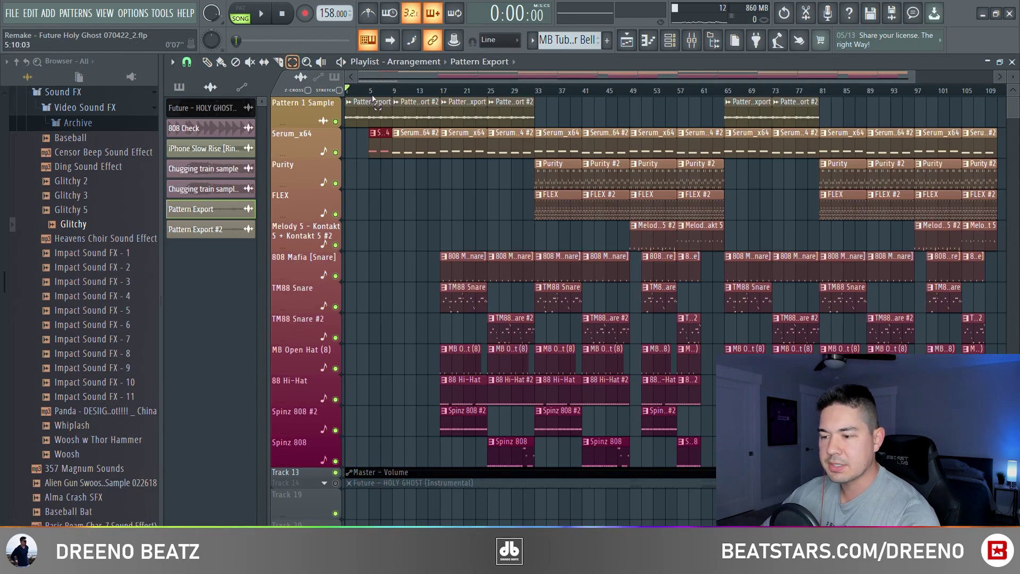
click(374, 99)
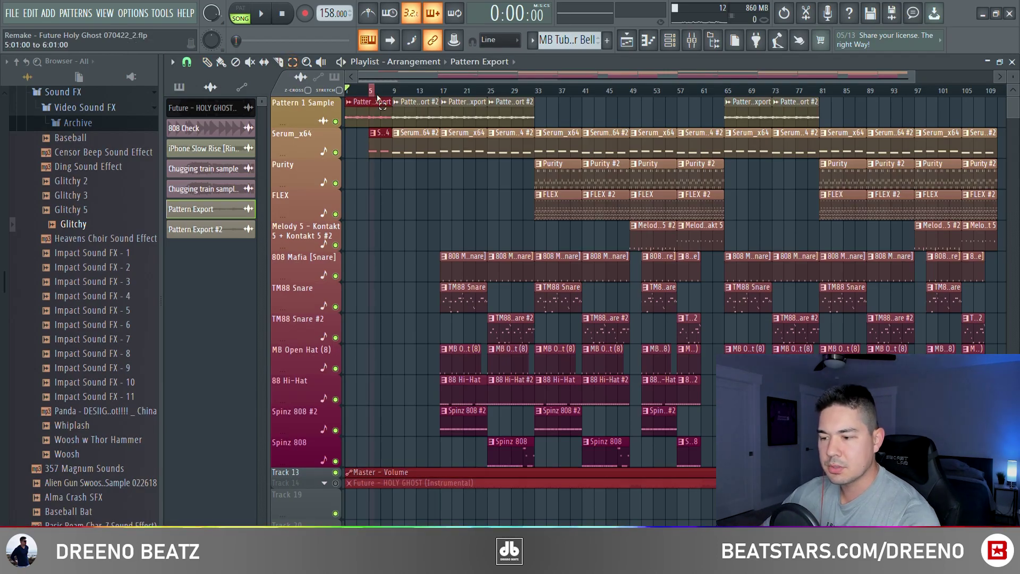
click(670, 41)
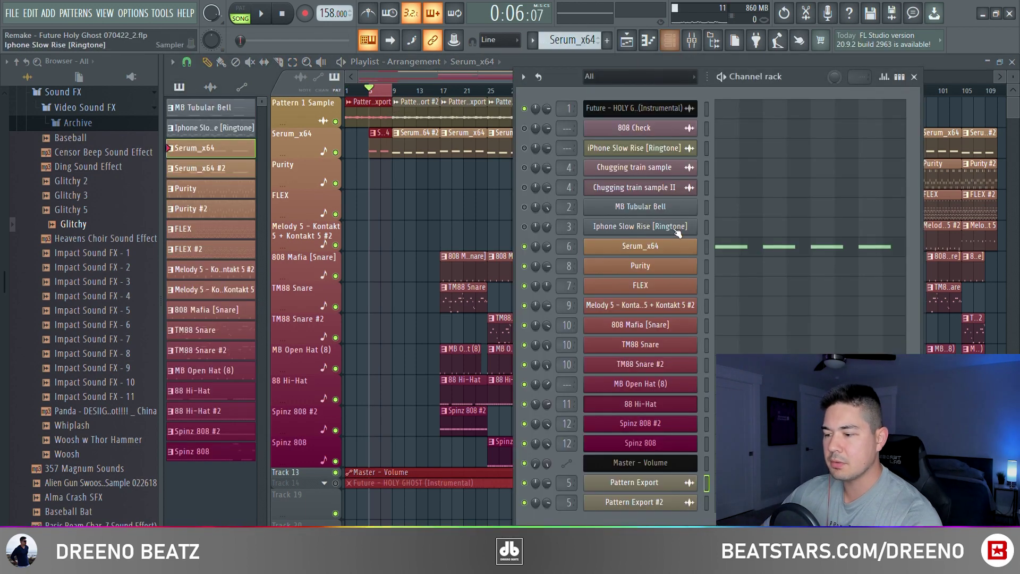
click(659, 248)
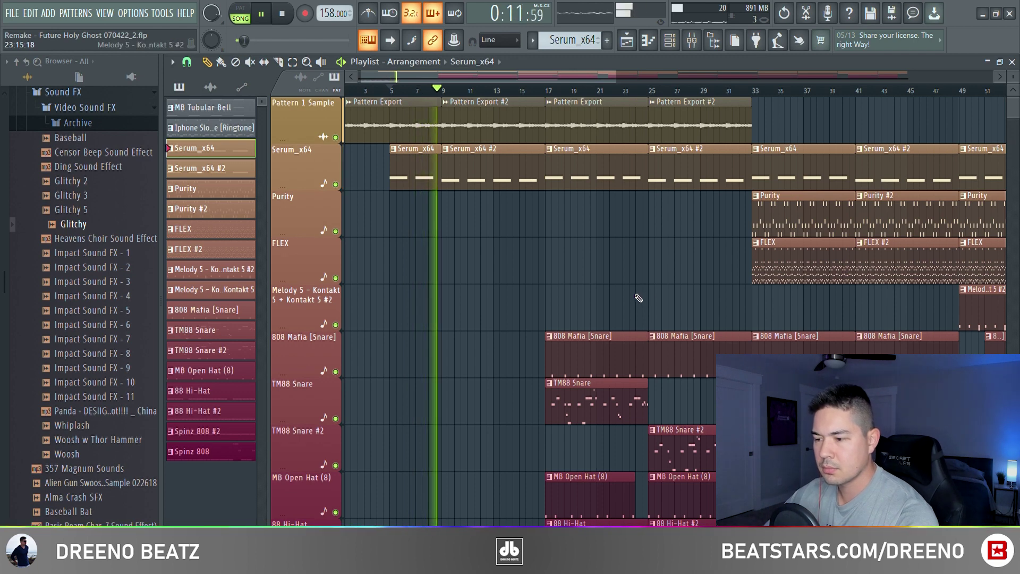
- Stop playback, mark bars 9 to 17, and inspect the Pattern Export #2 clip's pitch and time-stretching settings
key(space)
key(ctrl+Right)
double_click(477, 123)
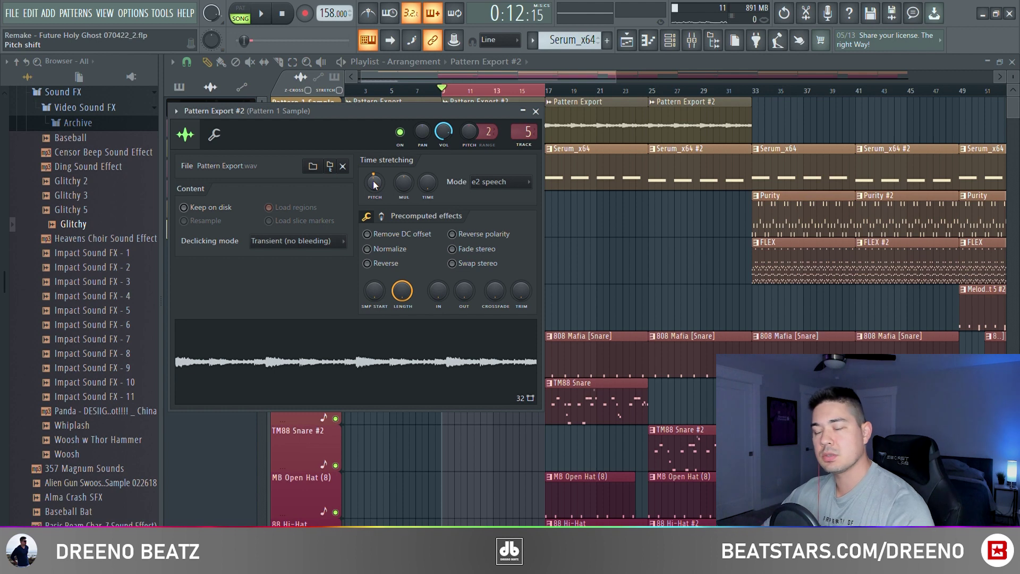
click(536, 111)
- Play the arrangement from about bar 13 through the drum entrance at bar 17 and stop playback
key(space)
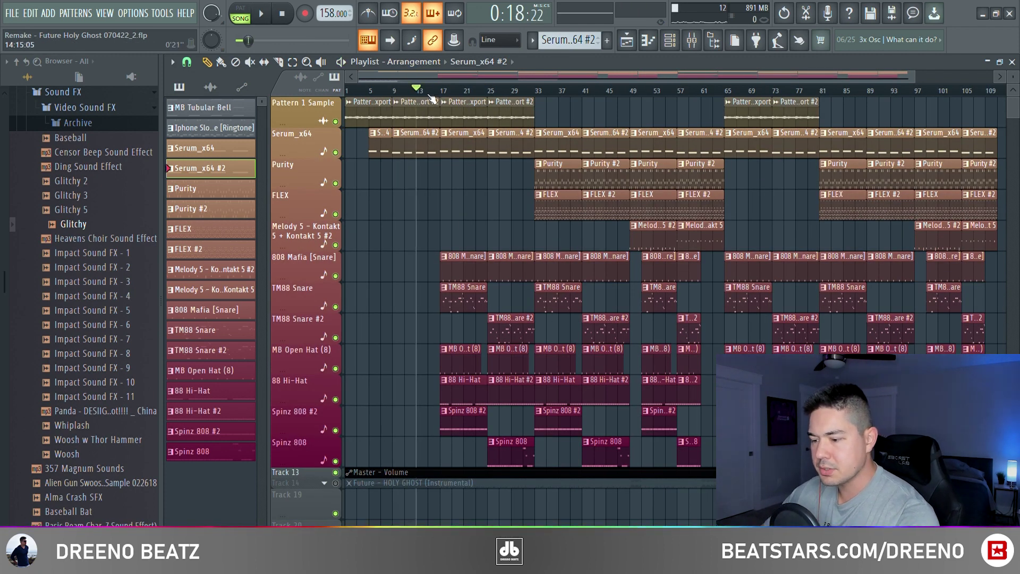
key(space)
scroll(418, 243, up, 4)
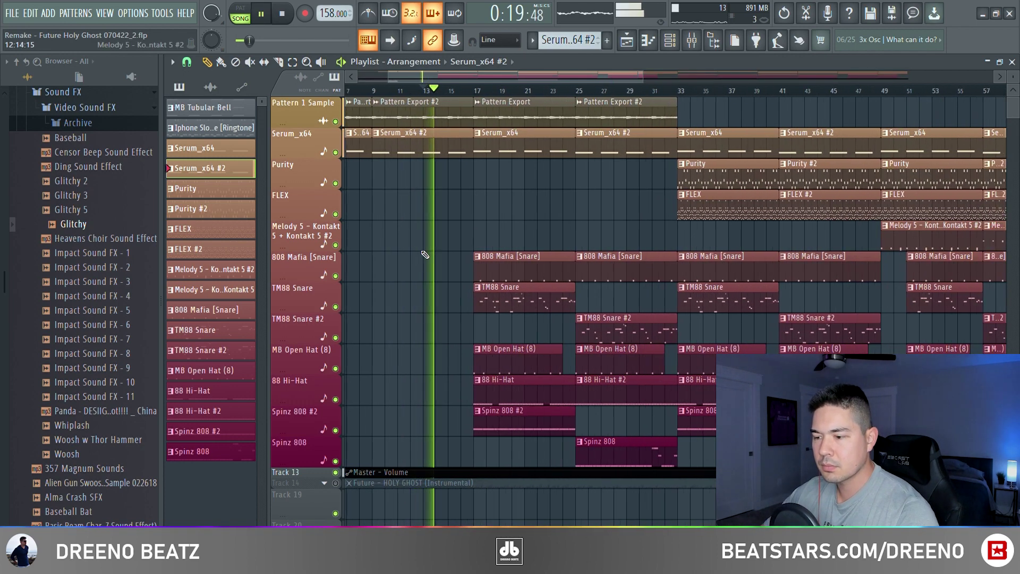
scroll(460, 264, up, 3)
scroll(633, 255, down, 3)
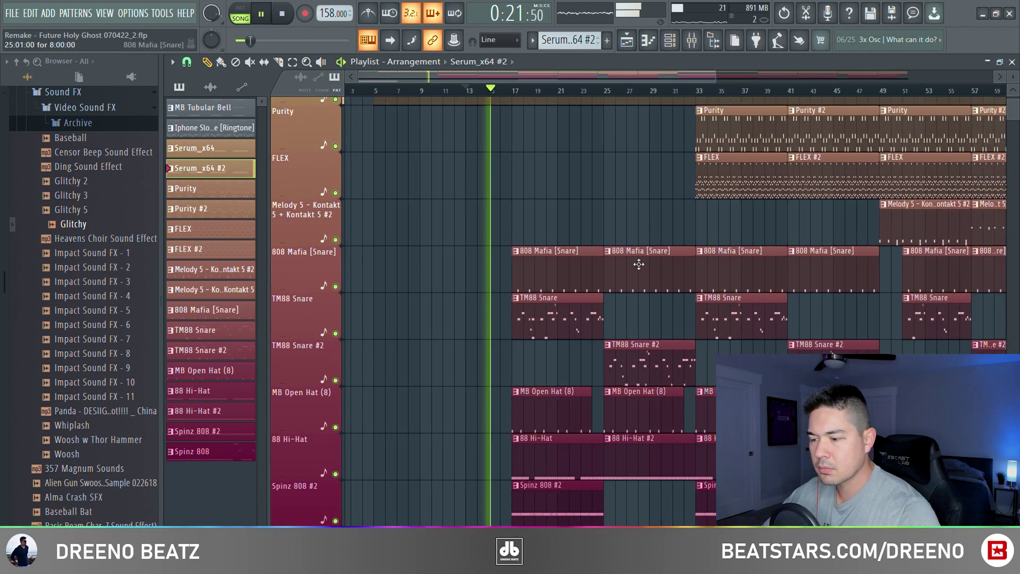
scroll(603, 294, down, 2)
scroll(603, 296, down, 1)
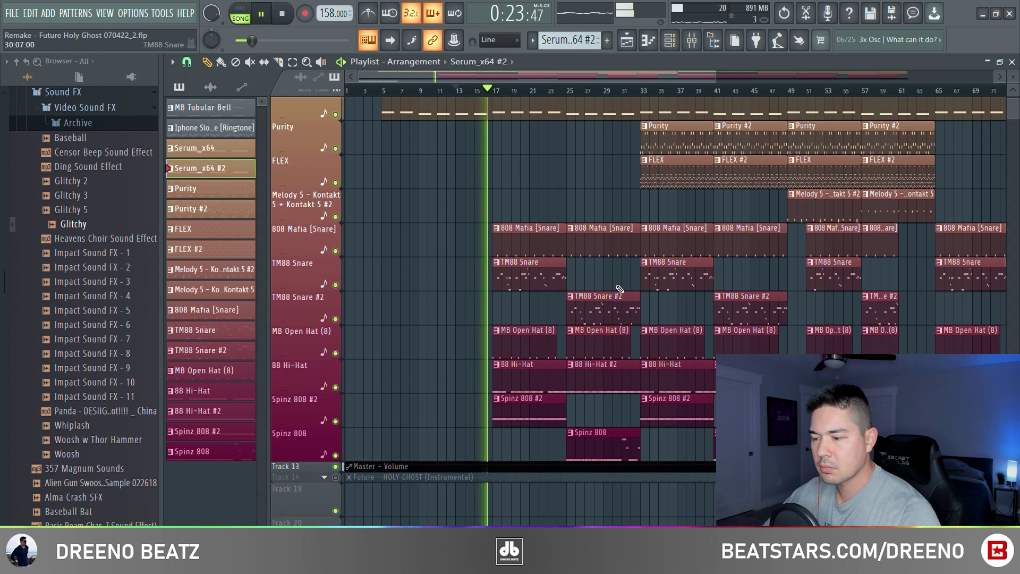
scroll(843, 286, up, 3)
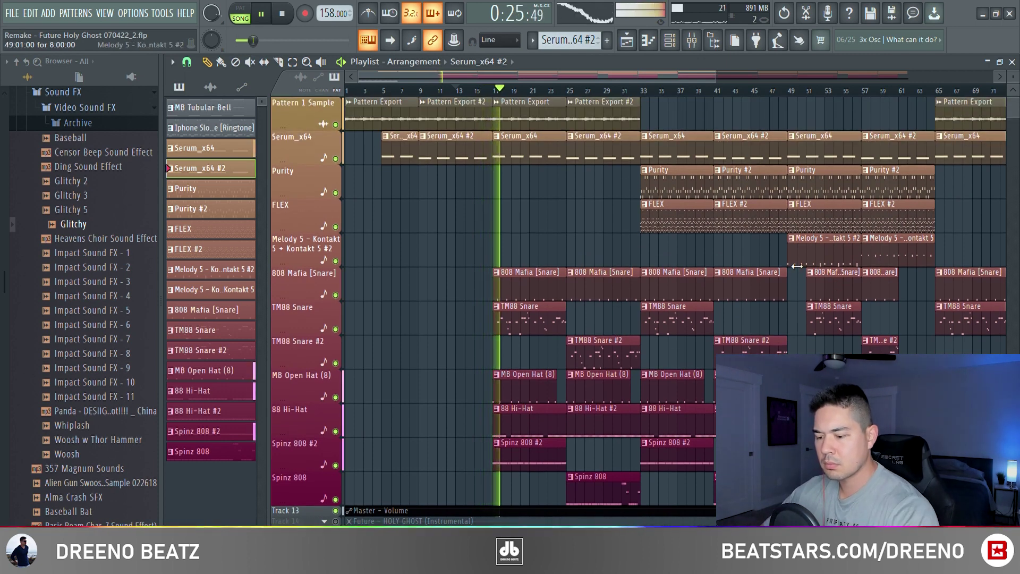
key(space)
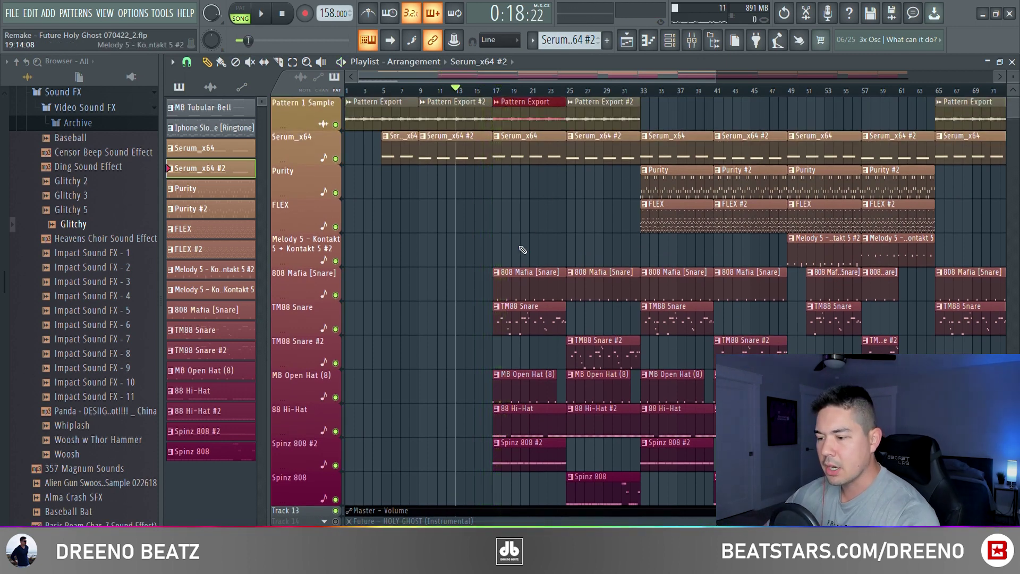
- Open the 808 Mafia [Snare] pattern and inspect the sample settings of the 808 Mafia [Snare] and TM88 Snare channels
double_click(518, 283)
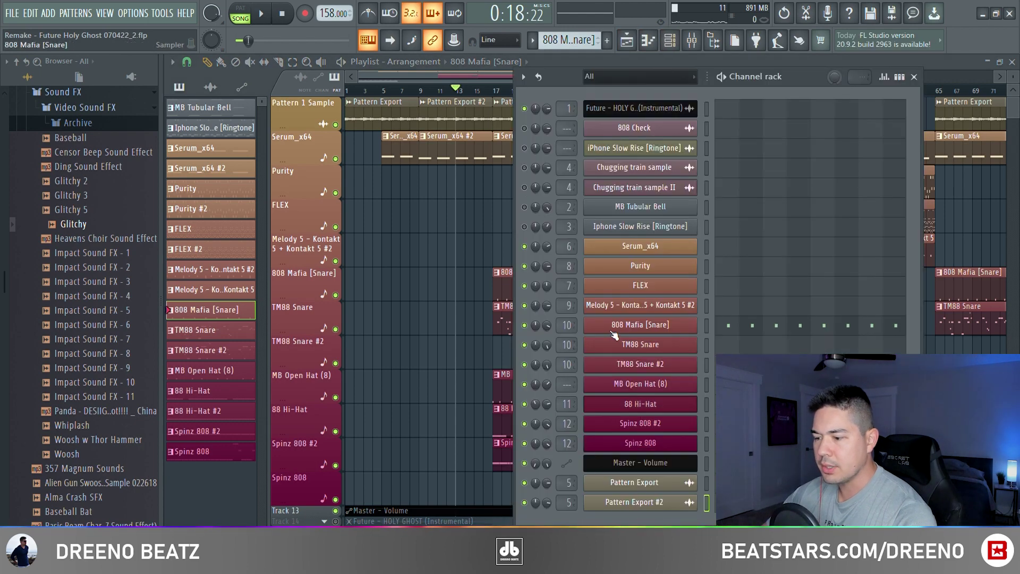
click(612, 331)
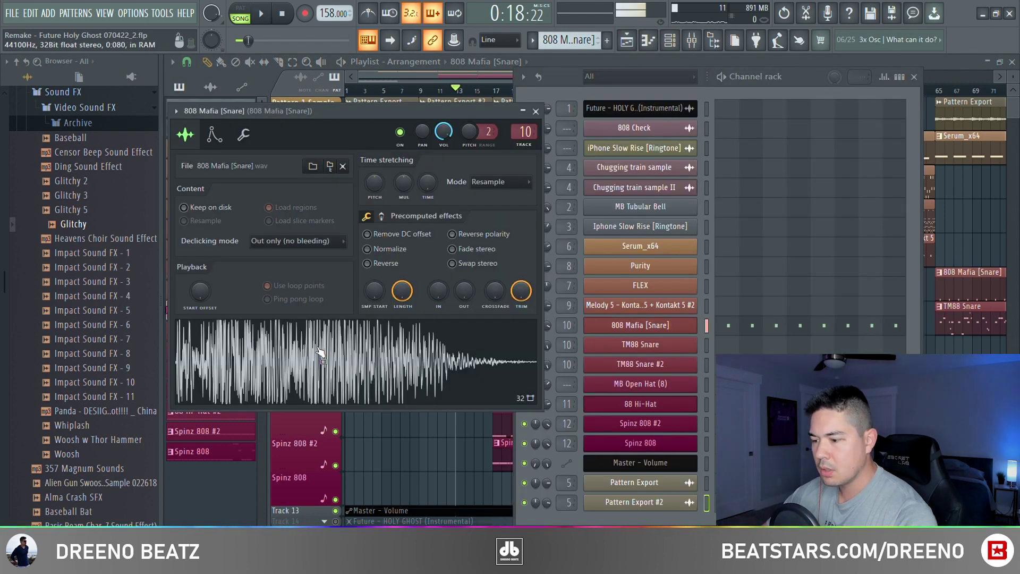
click(629, 349)
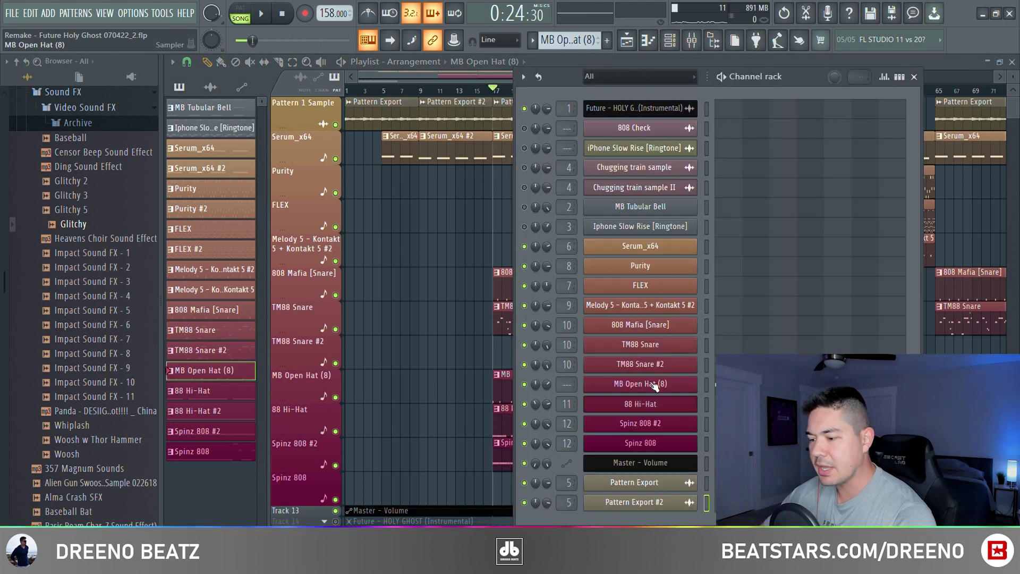
- Inspect the MB Open Hat (8) and 88 Hi-Hat channels and play the soloed drum tracks from bar 17
click(655, 386)
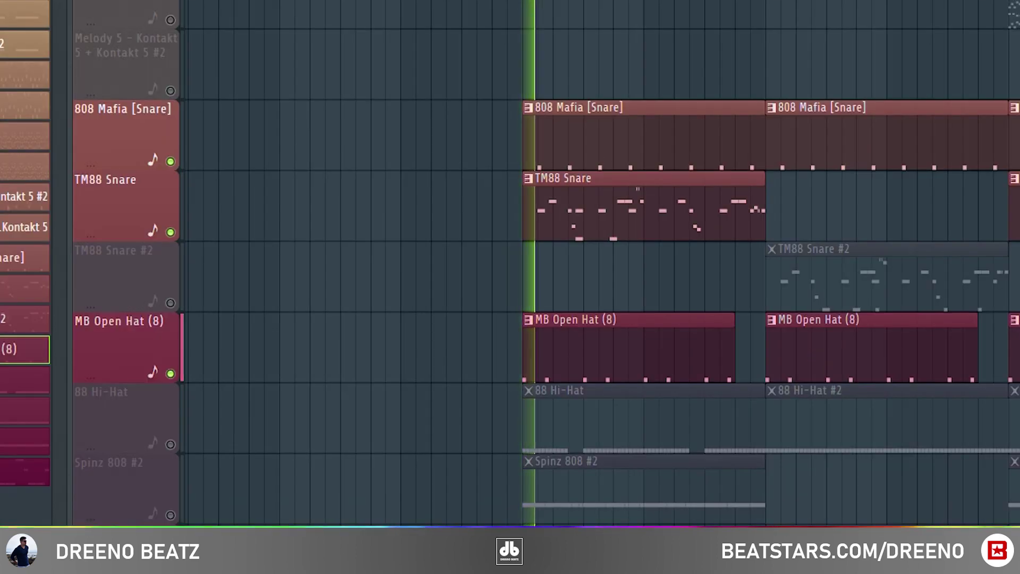
scroll(601, 263, right, 3)
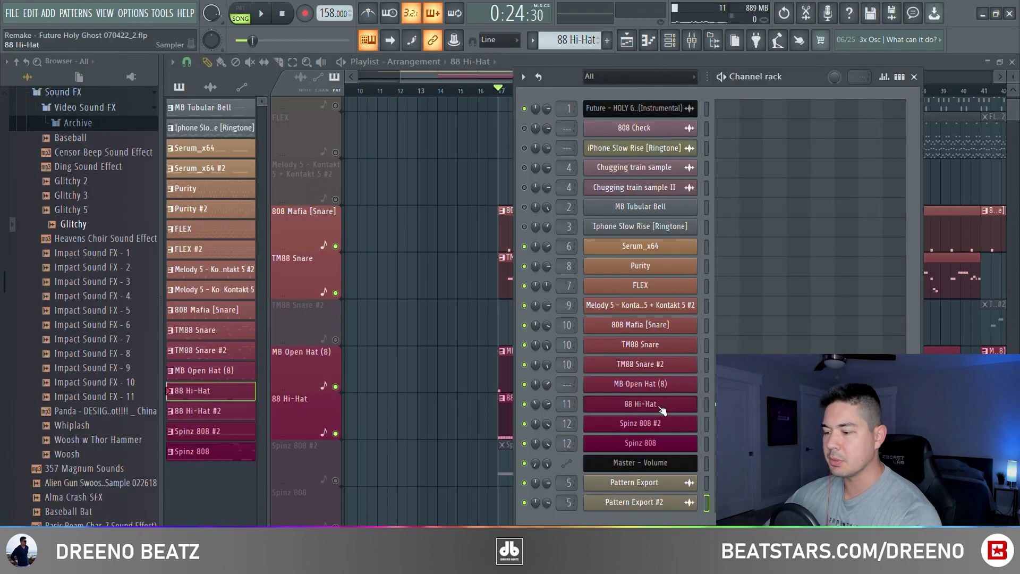
click(655, 402)
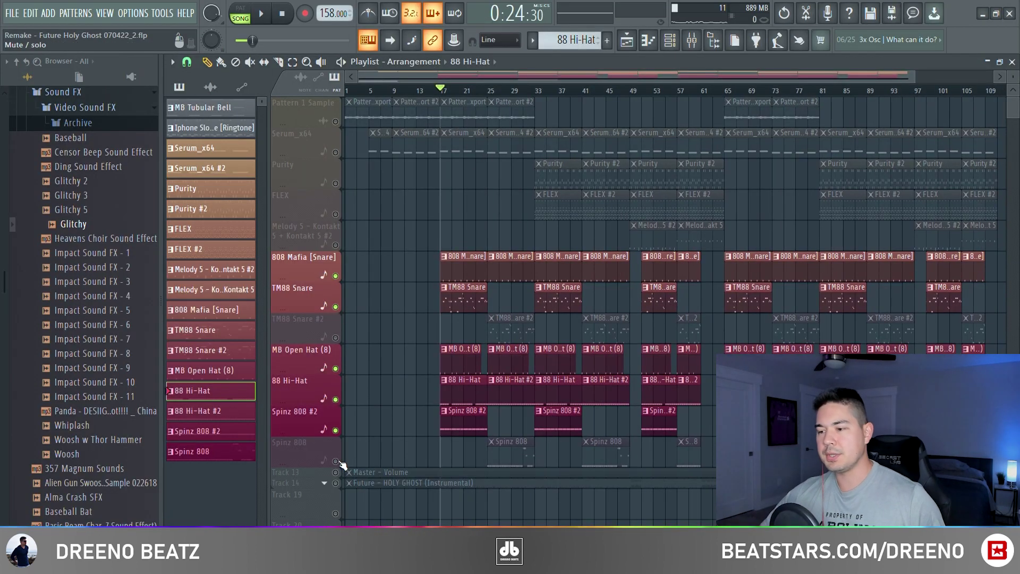
key(space)
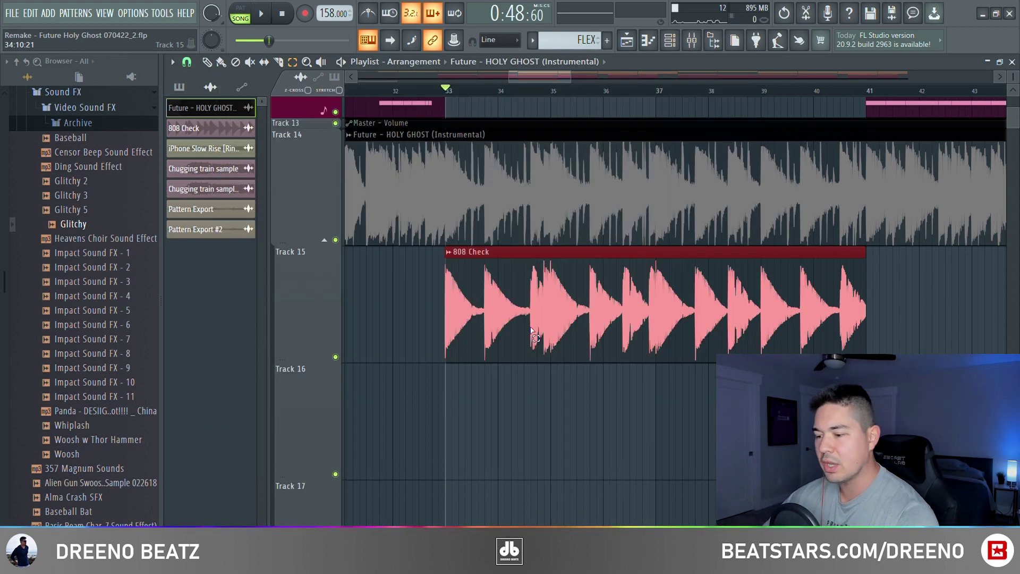
- Compare the 808 Check waveform with the Future - HOLY GHOST (Instrumental) track up close and play the arrangement from bar 17
scroll(439, 391, up, 8)
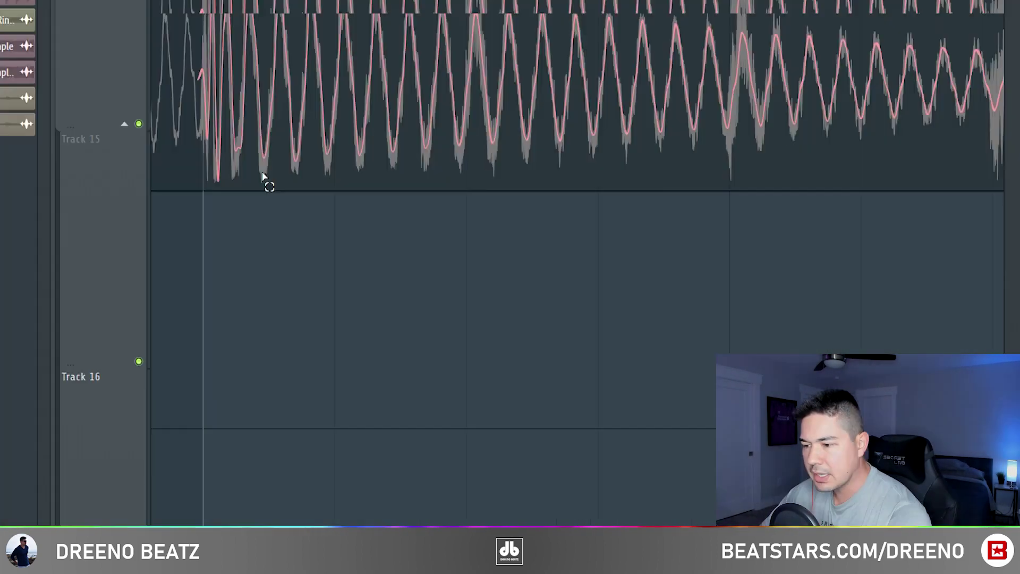
scroll(228, 212, up, 3)
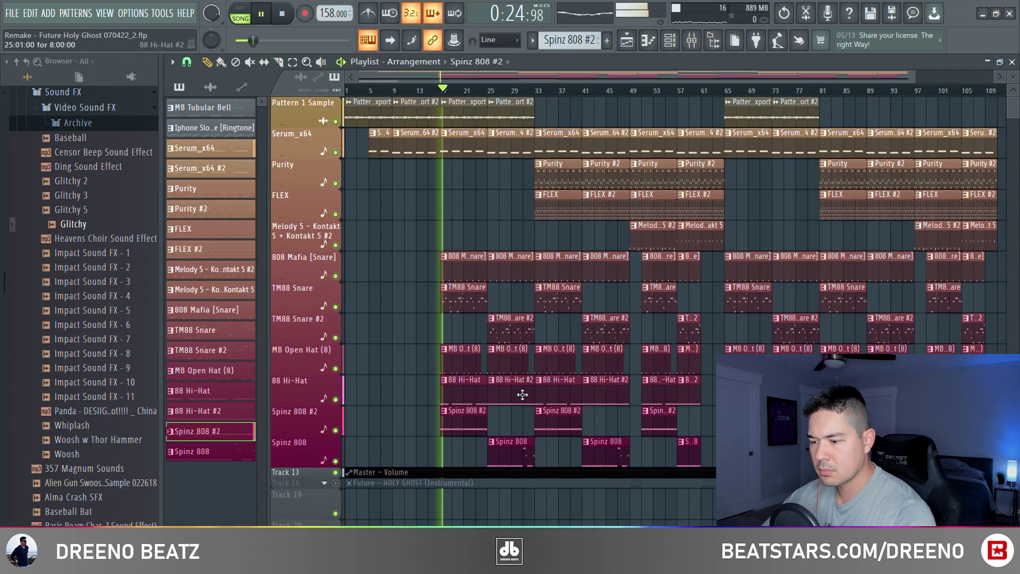
scroll(536, 392, up, 3)
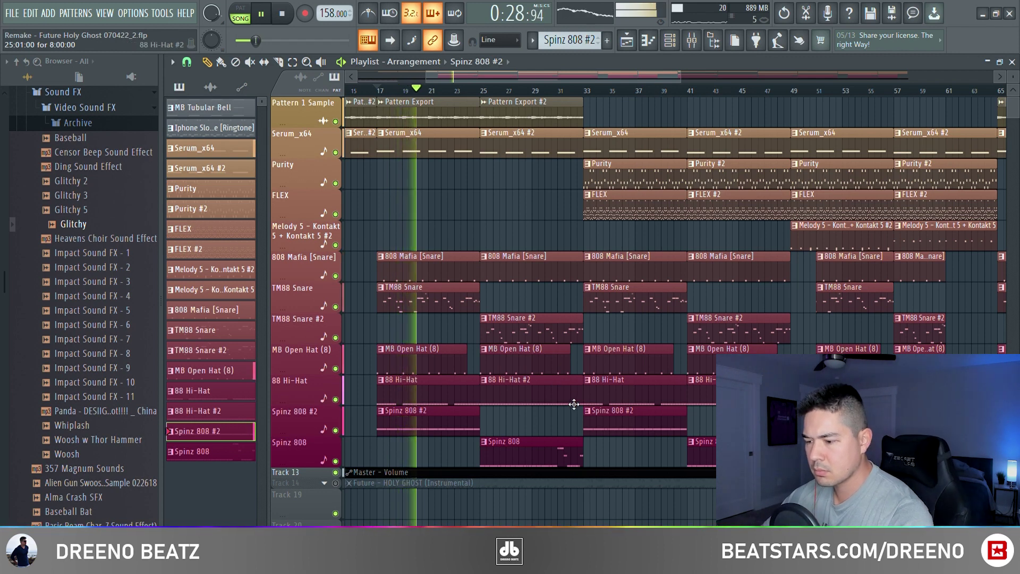
key(space)
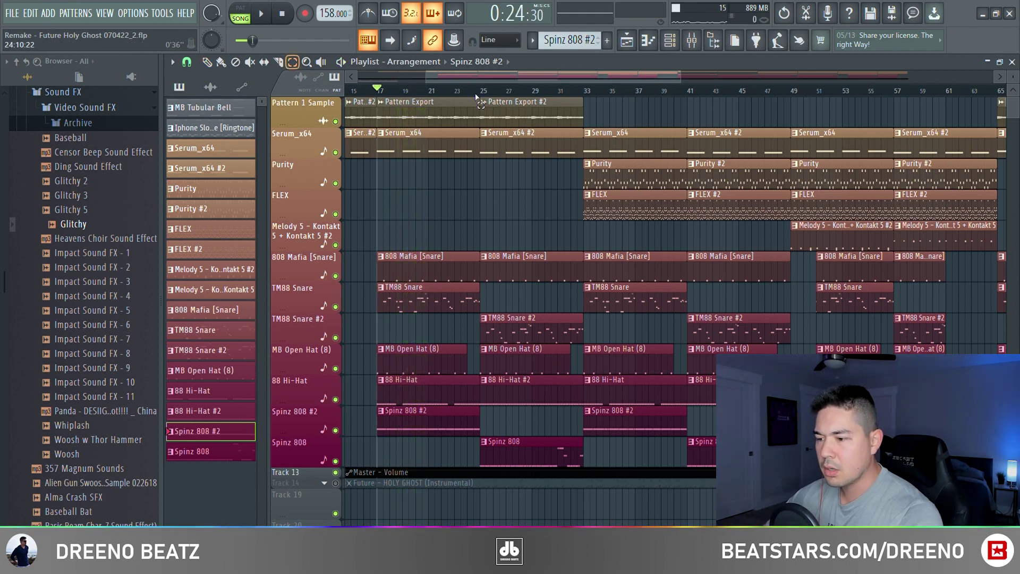
- Mark bars 25 to 33 on the timeline, clear the selection and make TM88 Snare #2 the active pattern
drag(481, 91, 520, 95)
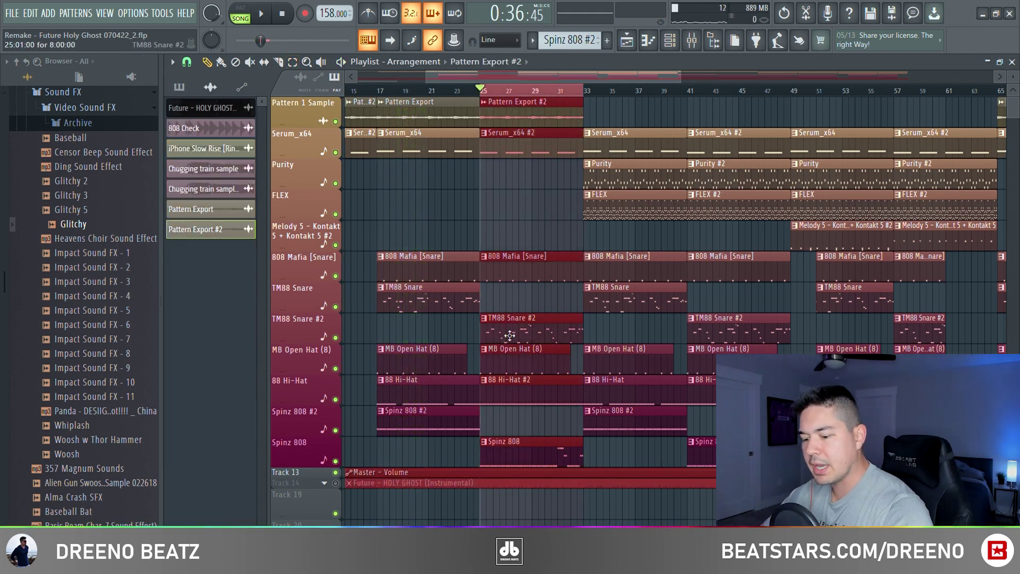
key(ctrl+d)
click(517, 327)
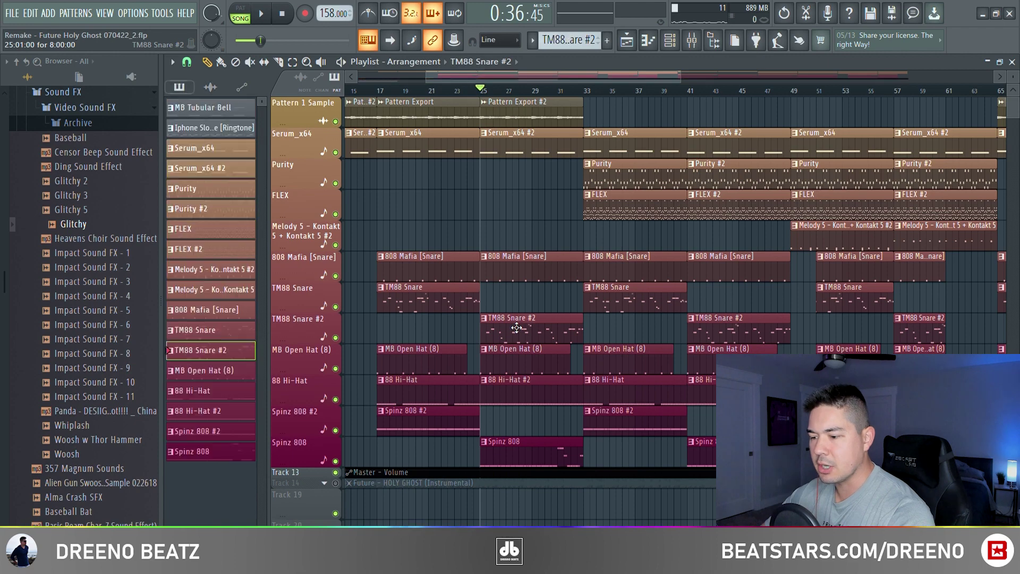
- Open the TM88 Snare #2 notes in the piano roll and play the pattern to review its pitch changes
click(668, 41)
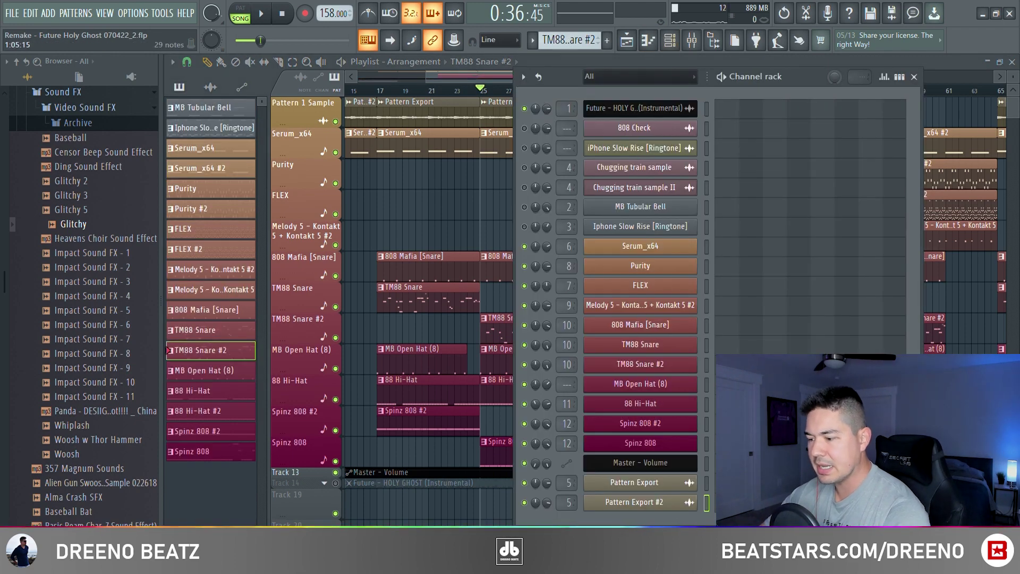
click(765, 365)
key(space)
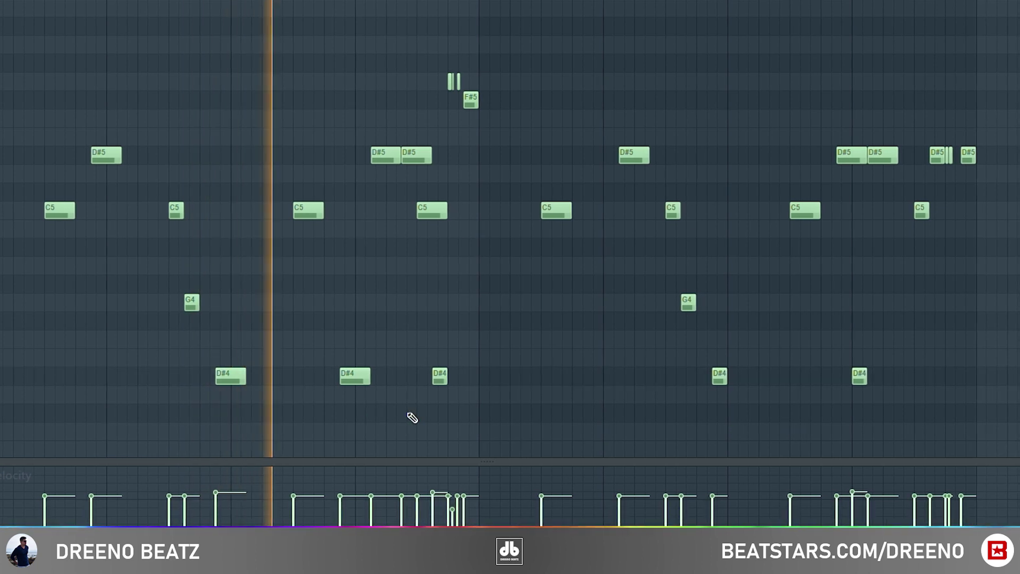
click(237, 381)
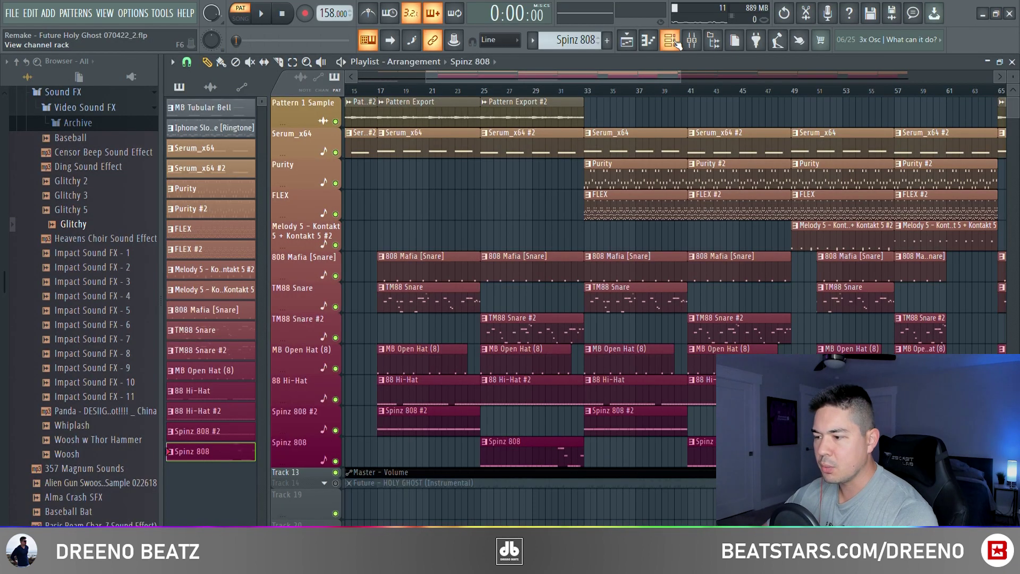
- Open the Spinz 808 notes in the piano roll and play the pattern
click(671, 41)
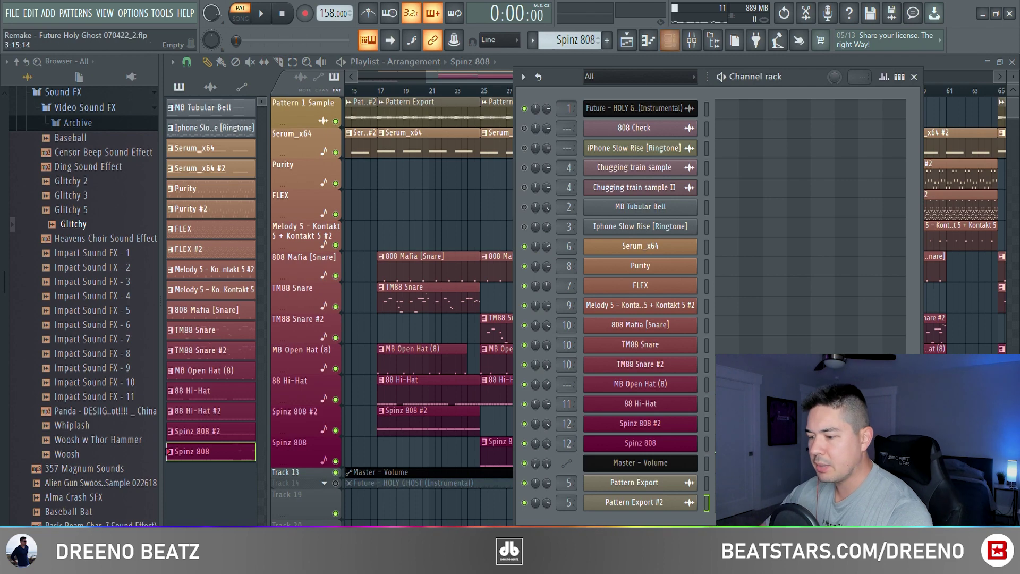
click(791, 442)
scroll(787, 420, up, 3)
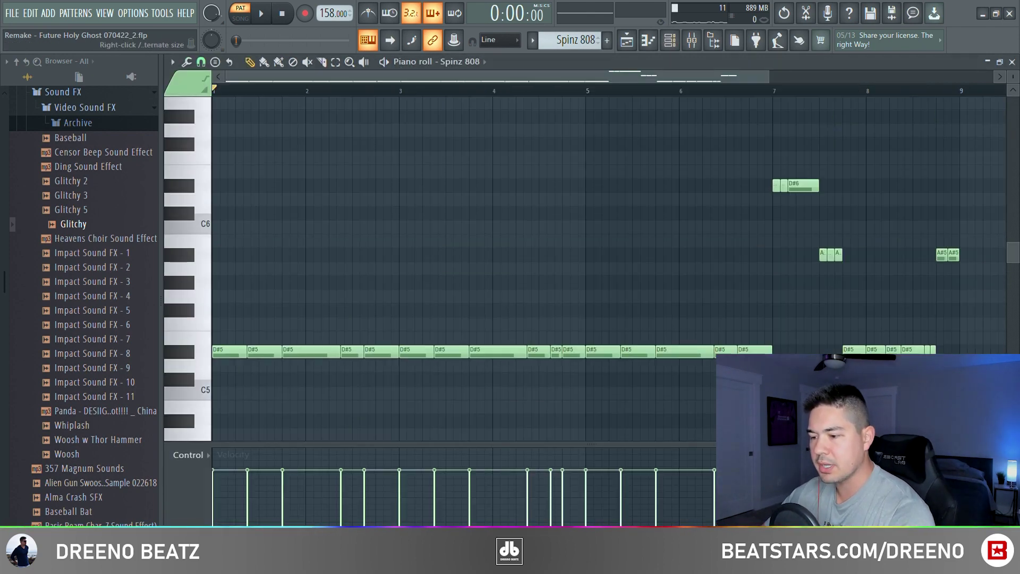
key(space)
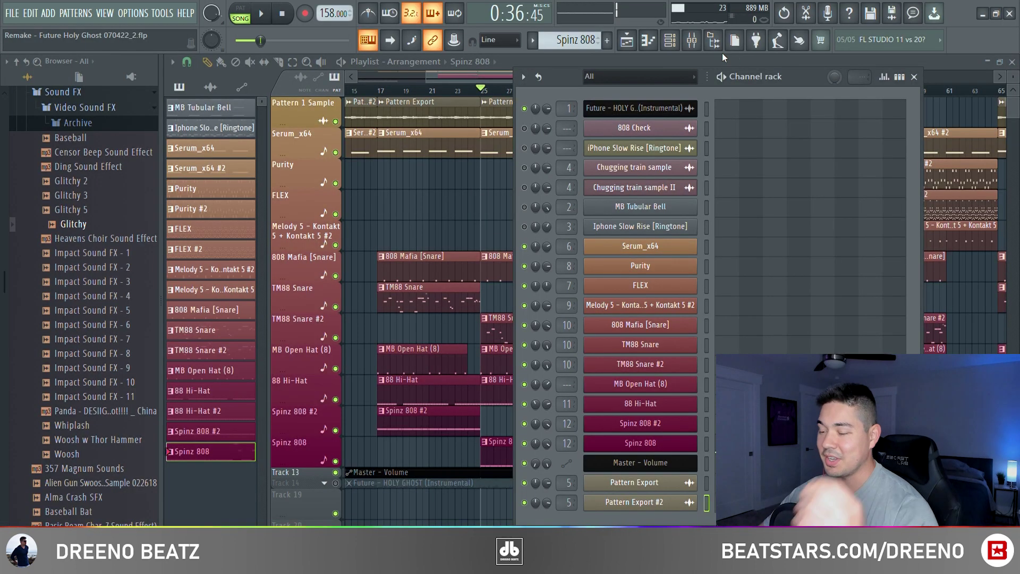
- Inspect the Fruity parametric EQ 2 and Fruity soft clipper settings on the Spinz 808 #2 mixer track, then close the mixer
key(F6)
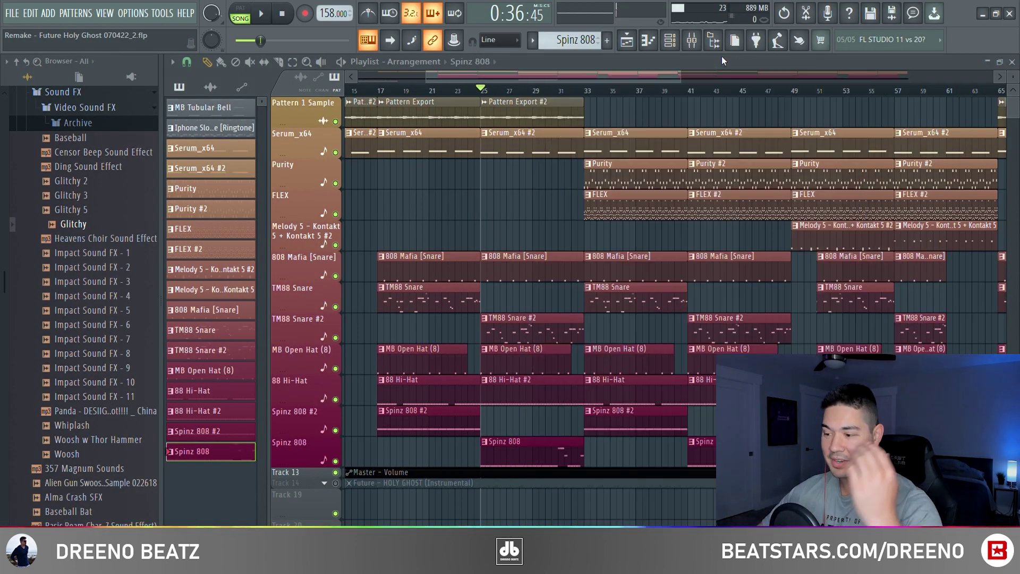
click(693, 41)
click(881, 199)
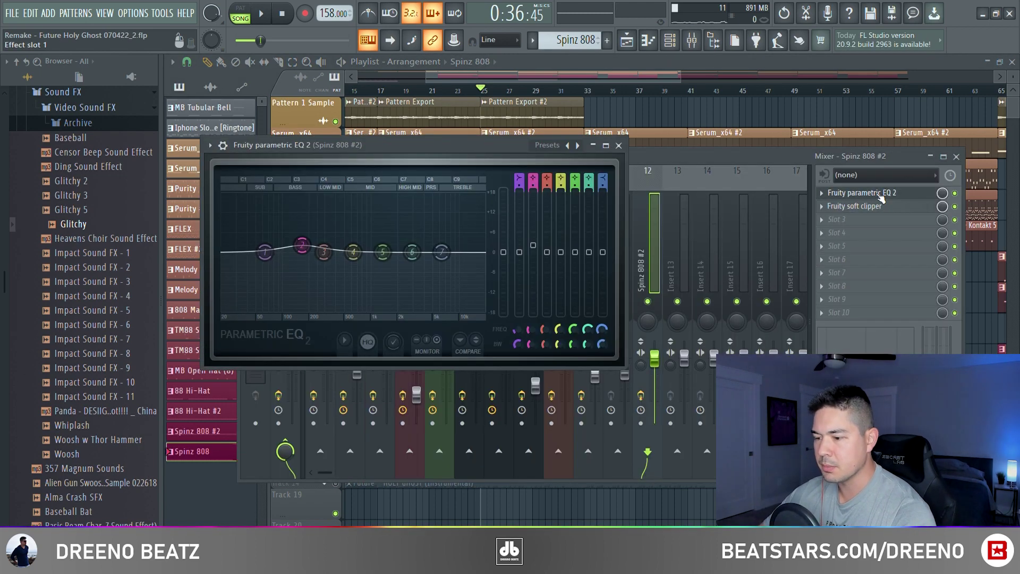
click(619, 145)
click(854, 207)
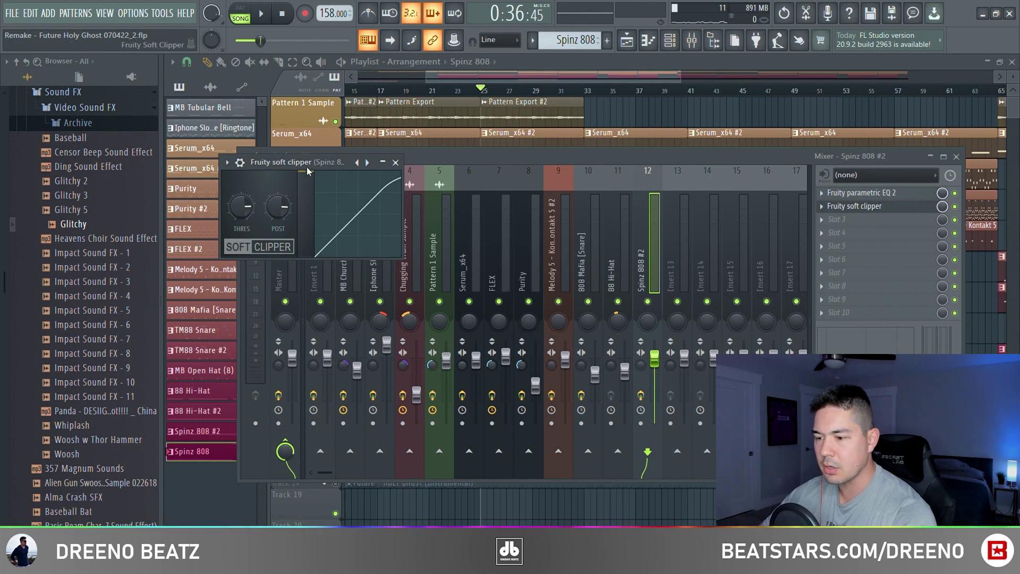
click(395, 162)
key(F9)
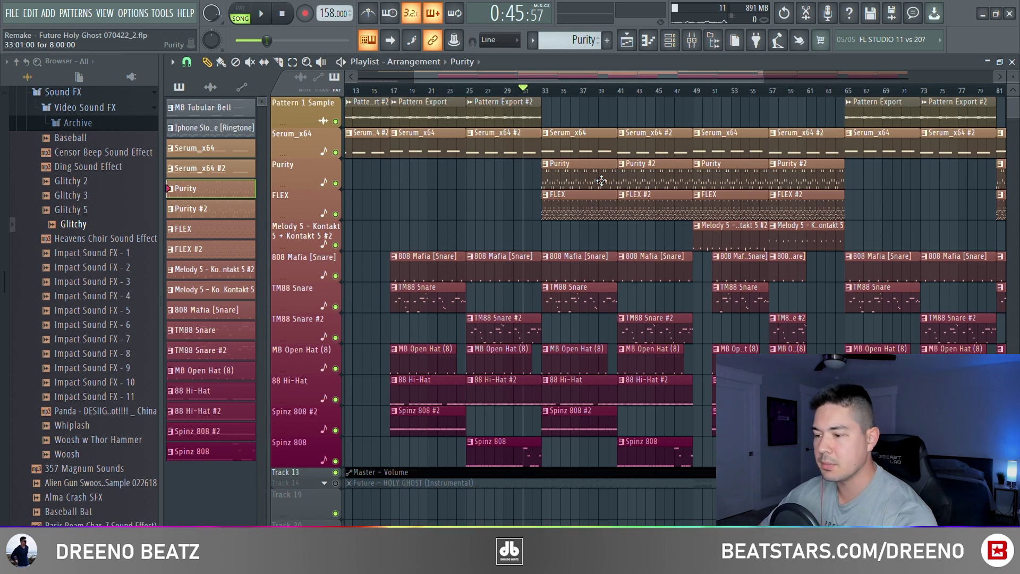
- Inspect the Purity and FLEX instruments and open the HalfTime-64bit effect on the FLEX mixer track
key(F6)
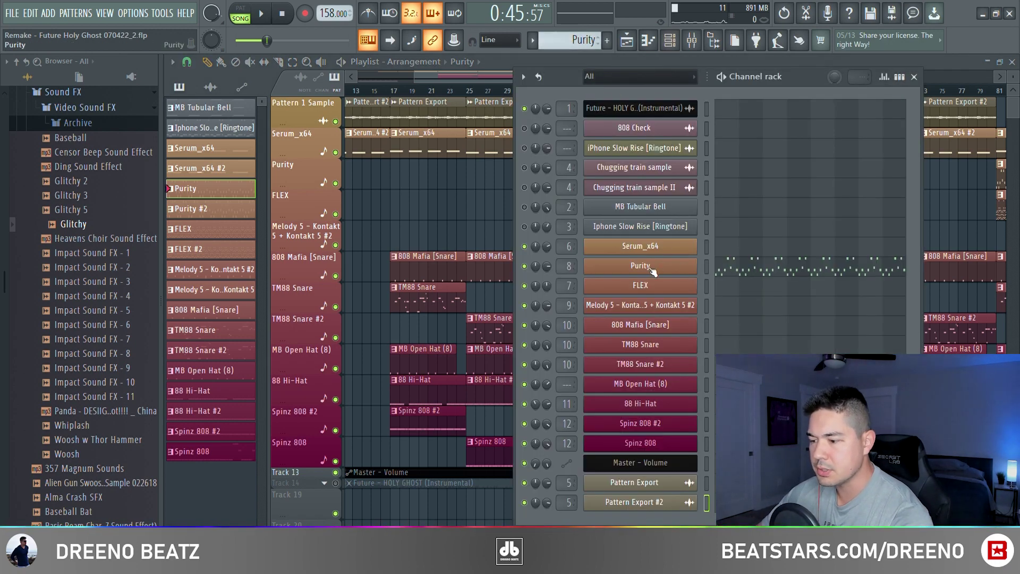
click(651, 269)
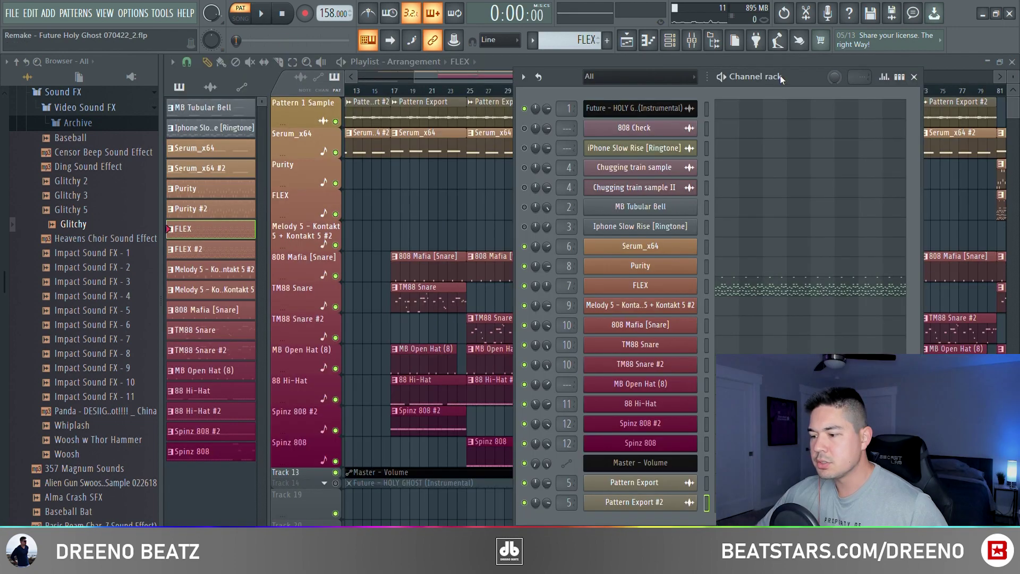
click(676, 286)
drag(400, 126, 467, 81)
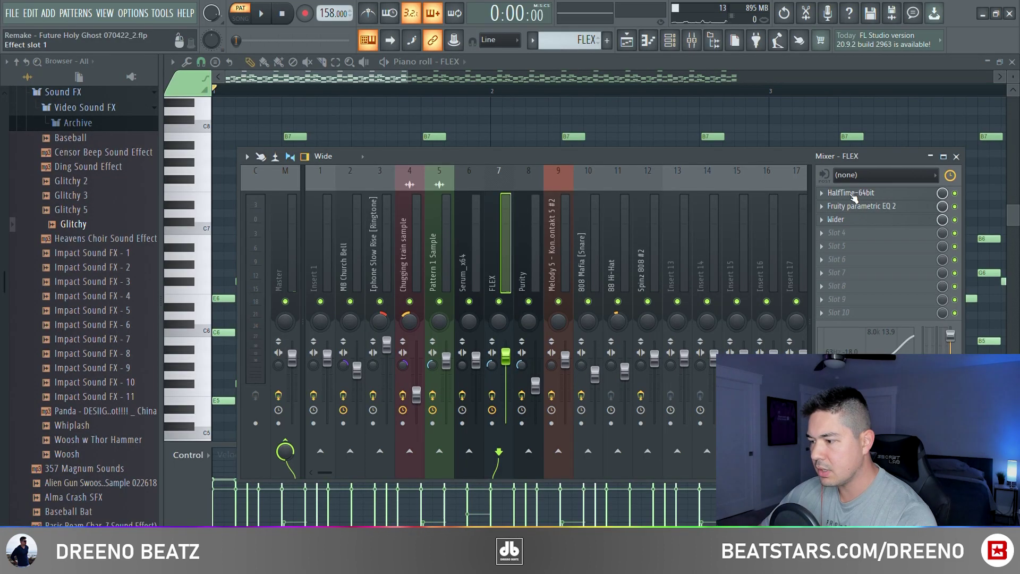
click(852, 194)
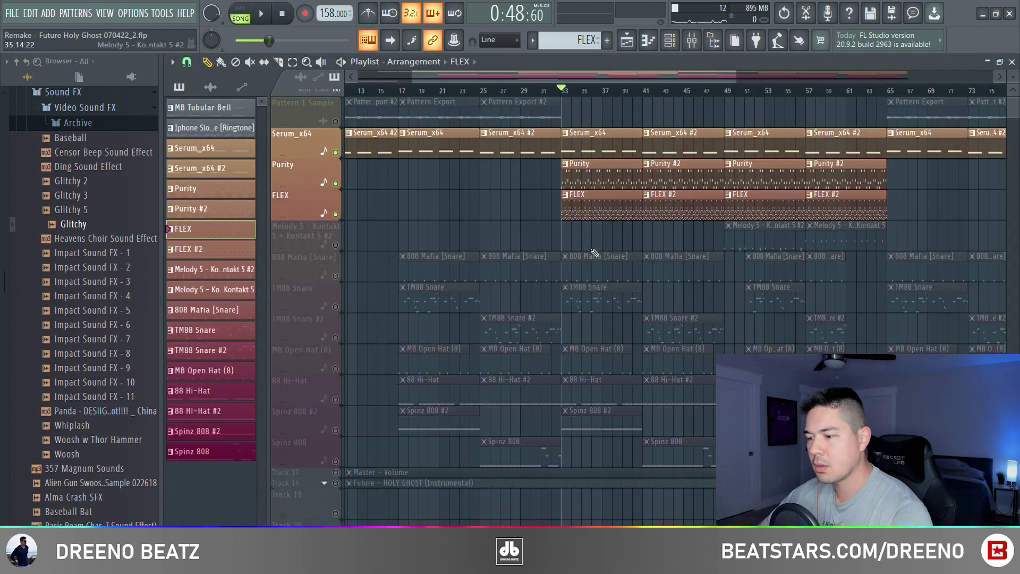
- Play the soloed Serum_x64, Purity and FLEX tracks from bar 33 and restore the muted tracks
scroll(640, 264, up, 1)
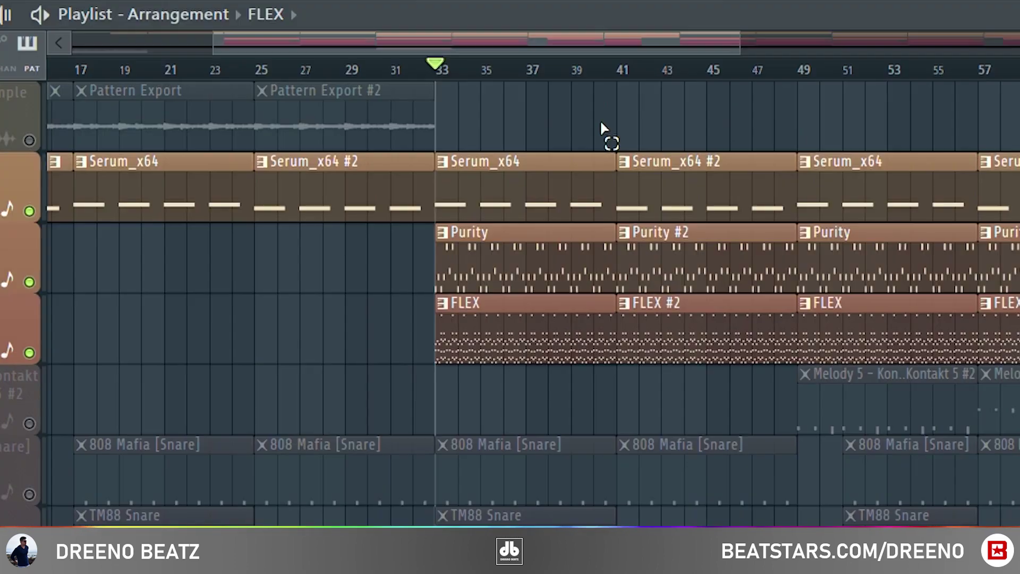
key(space)
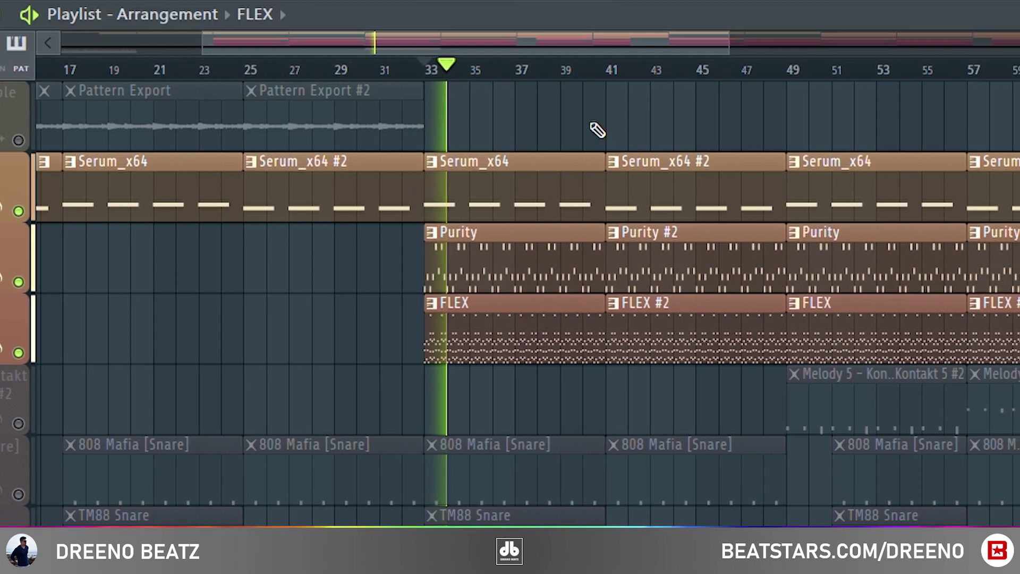
scroll(572, 149, down, 3)
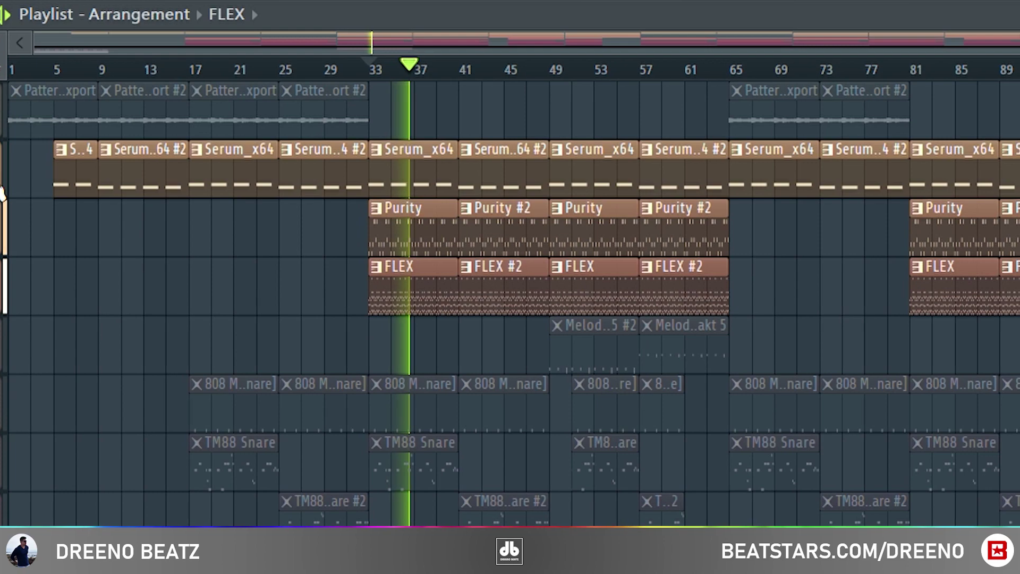
right_click(2, 193)
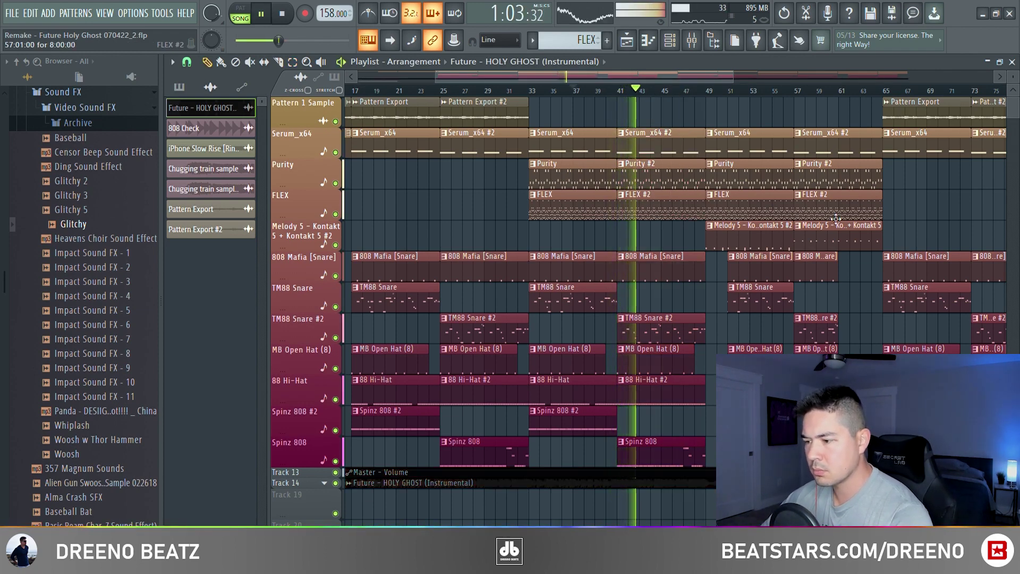
- Stop playback, review the Melody 5 - Kontakt 5 + Kontakt 5 #2 sample settings and open the channel's notes
key(space)
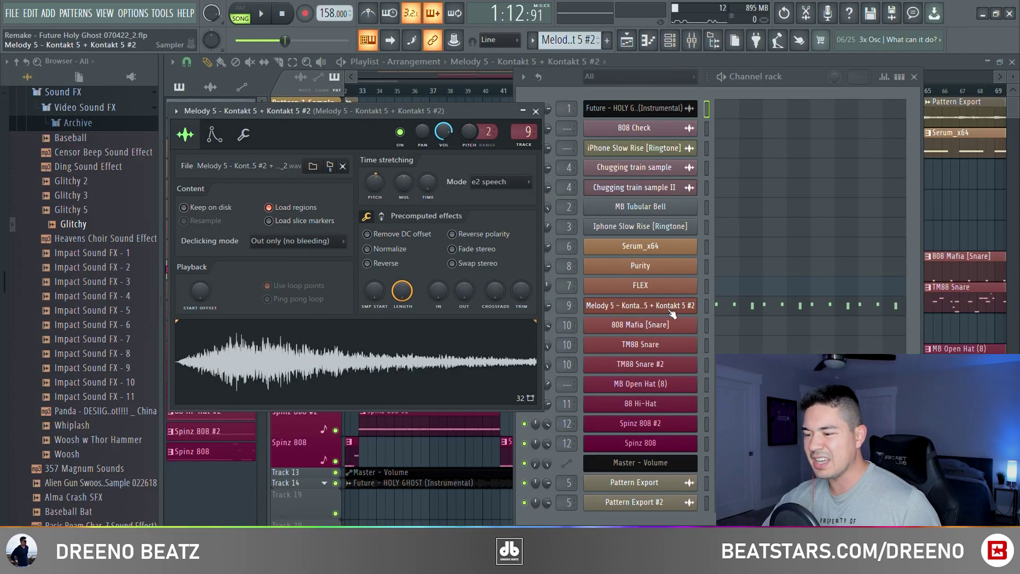
click(537, 111)
click(762, 305)
- Switch to song mode and play the soloed Serum_x64, Purity, FLEX and Melody 5 tracks from bar 49
key(l)
key(space)
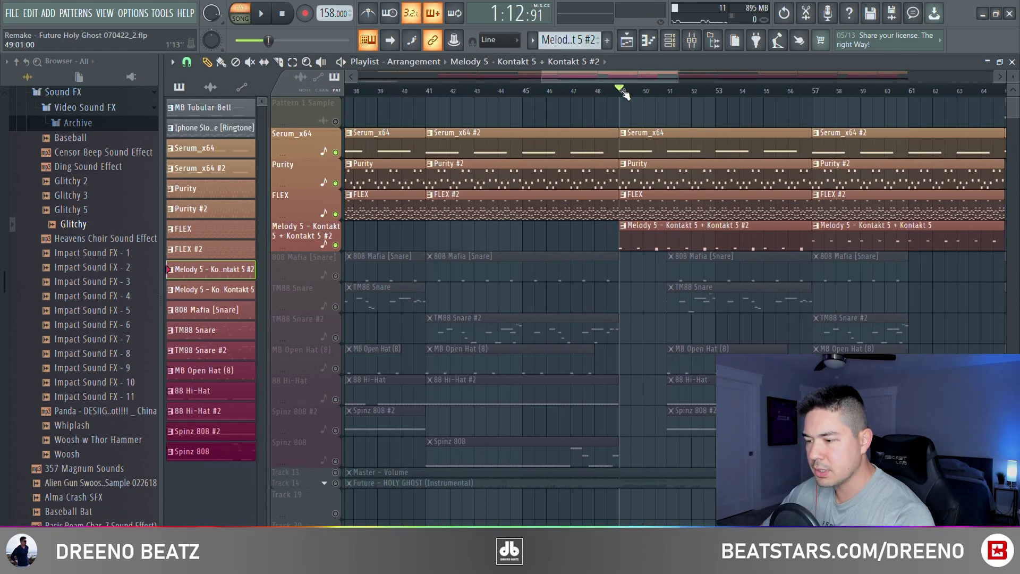
key(space)
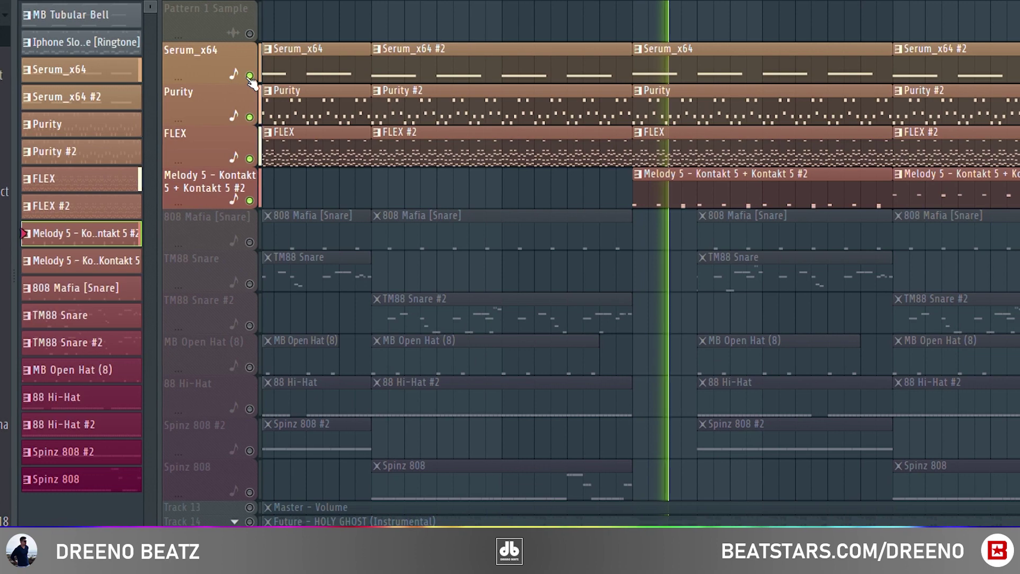